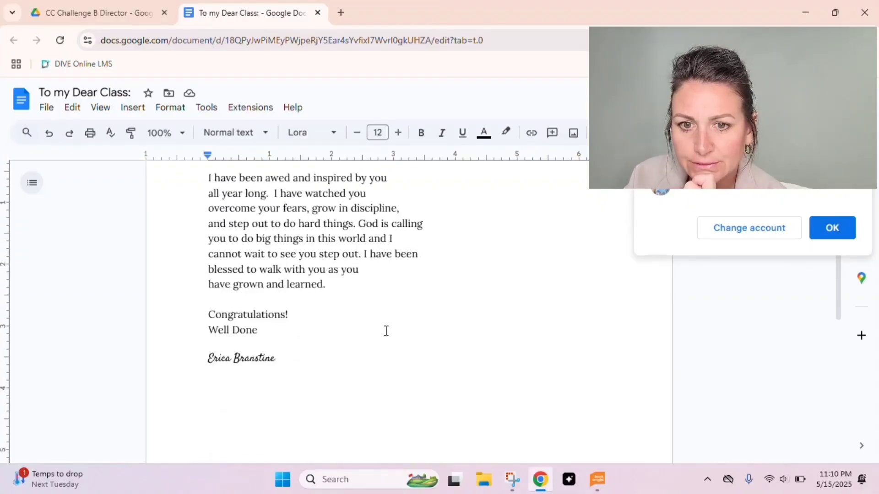
- Replace "step out" with "thrive" in "cannot wait to see you" and download the letter as an RTF file to the 2025 Short Stories folder
text(thrive)
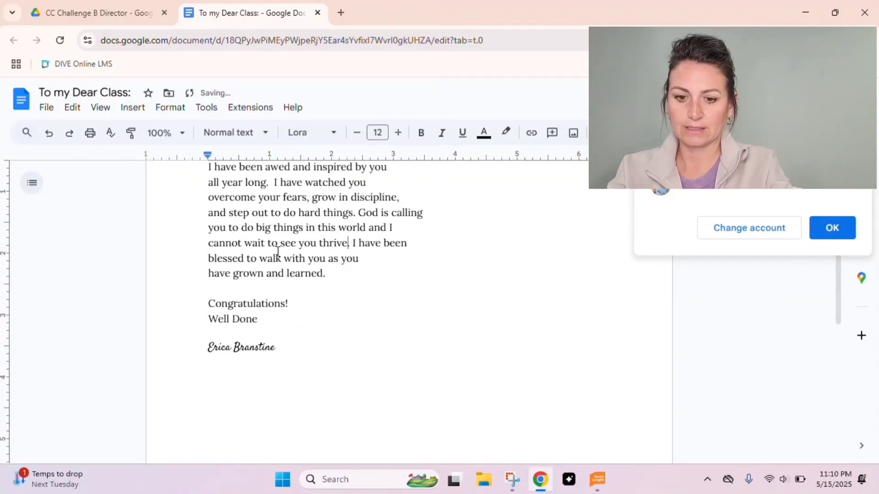
click(47, 107)
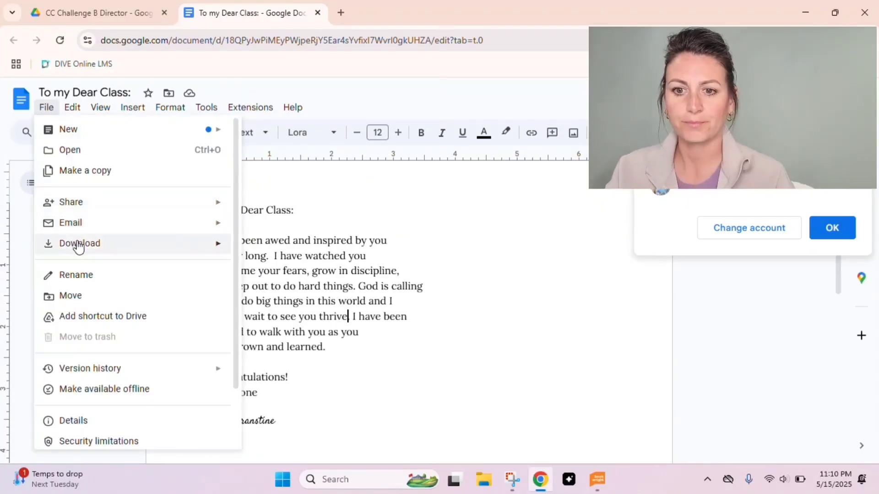
mouse_move(122, 247)
click(266, 291)
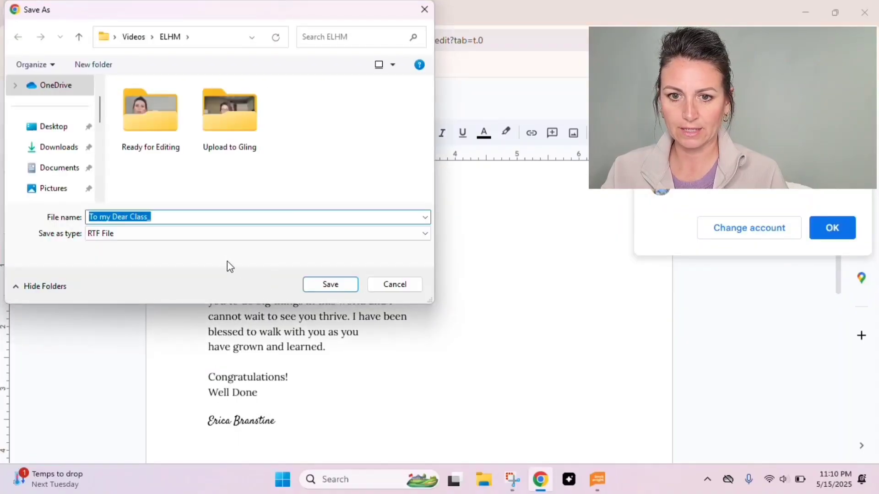
scroll(60, 197, down, 5)
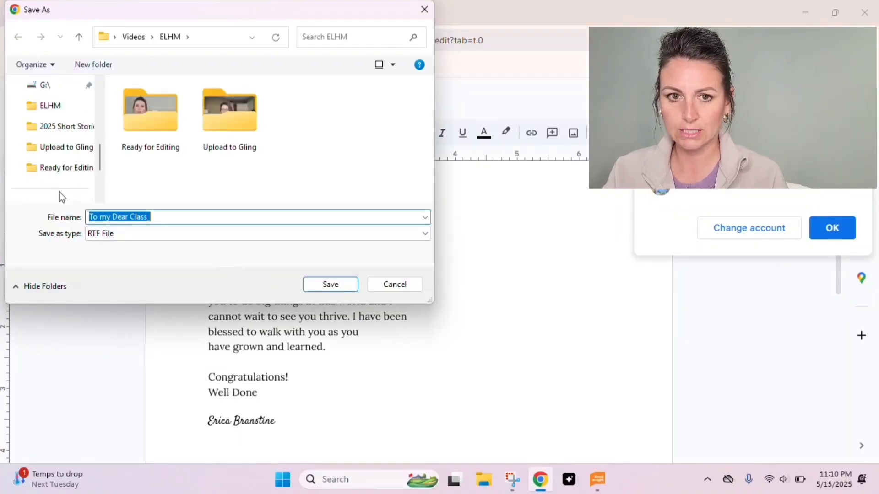
click(57, 133)
click(329, 285)
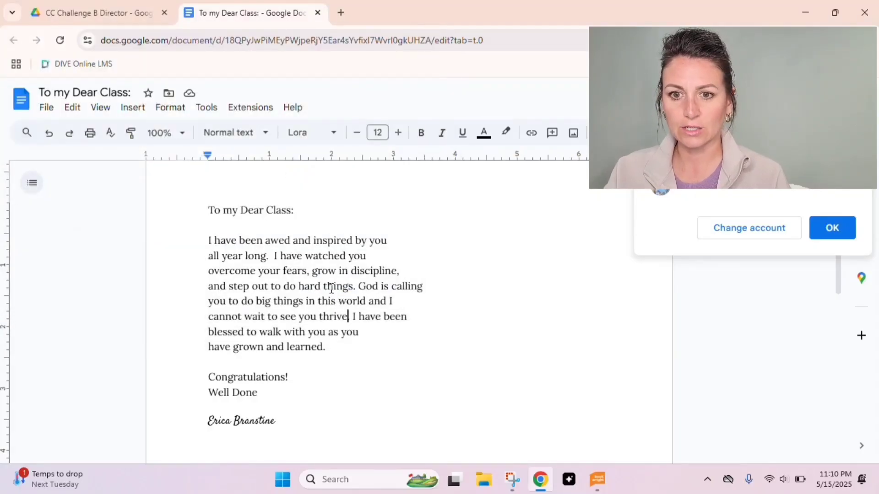
- Switch to BookWright and import the class letter's RTF file from the 2025 Short Stories folder
click(597, 479)
click(171, 95)
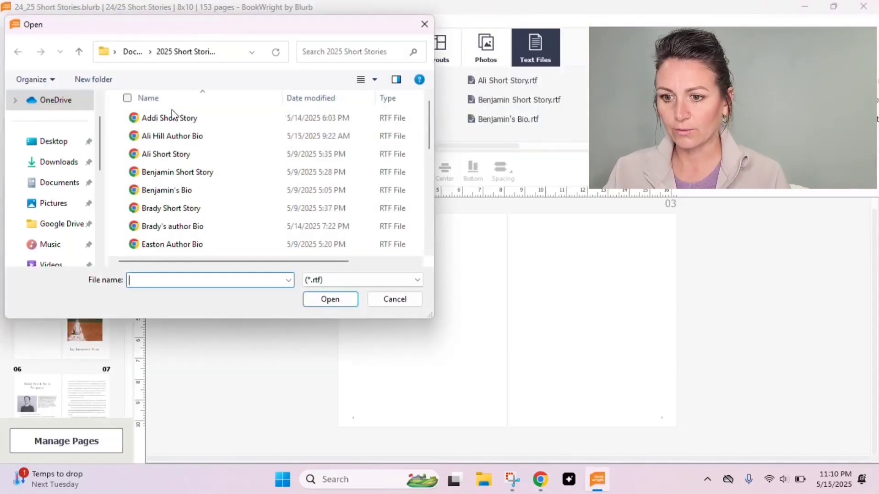
scroll(181, 192, down, 2)
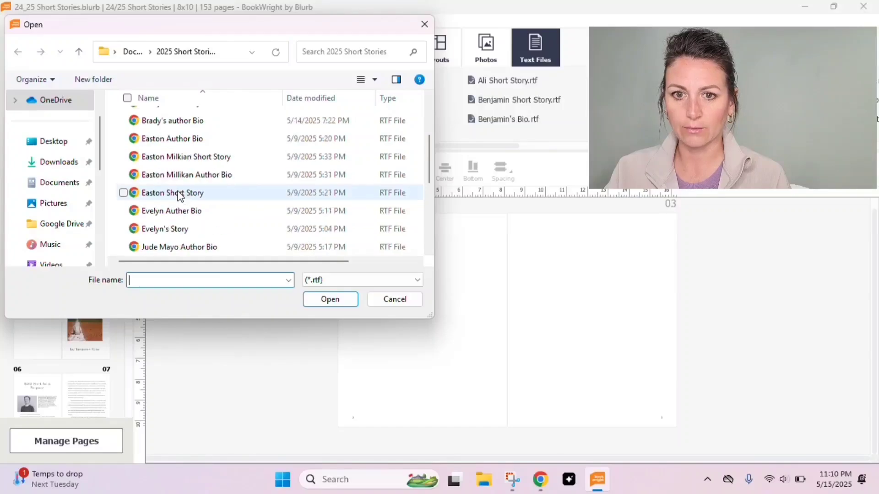
scroll(180, 195, down, 3)
double_click(172, 249)
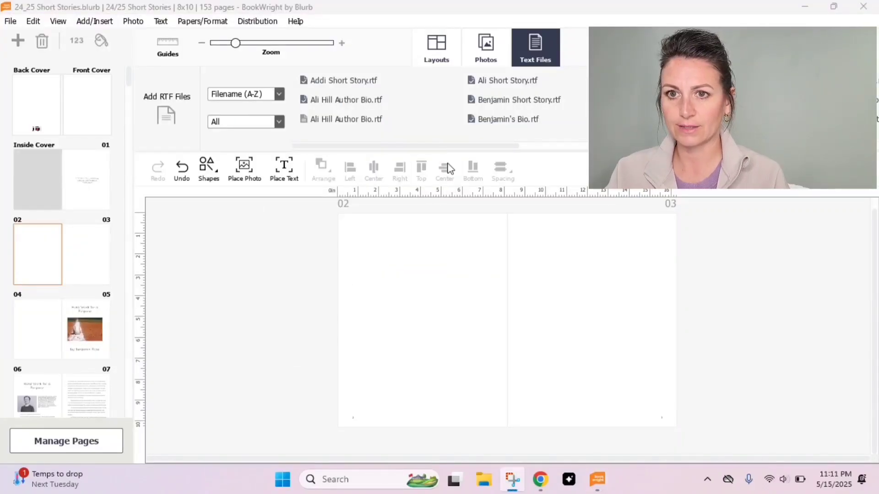
- Apply a full-page text layout to pages 02 and 03 and place the class letter in page 02's text container
click(437, 57)
click(535, 48)
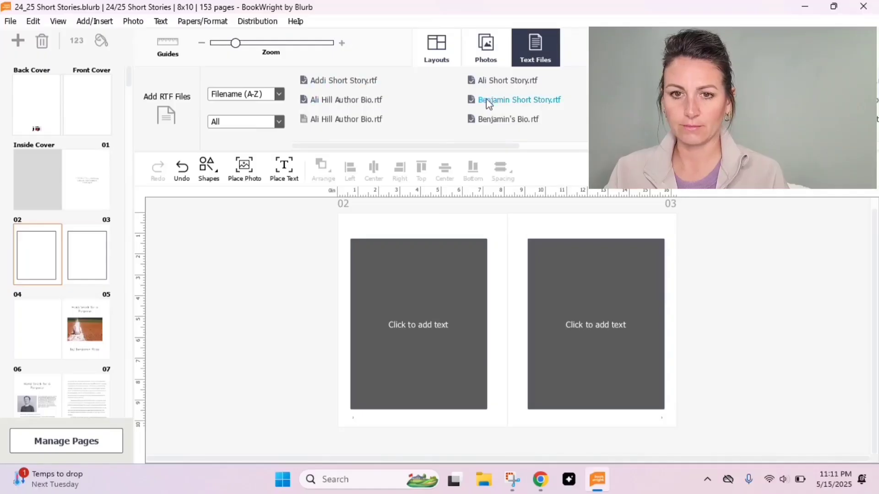
scroll(487, 101, down, 5)
scroll(491, 99, down, 3)
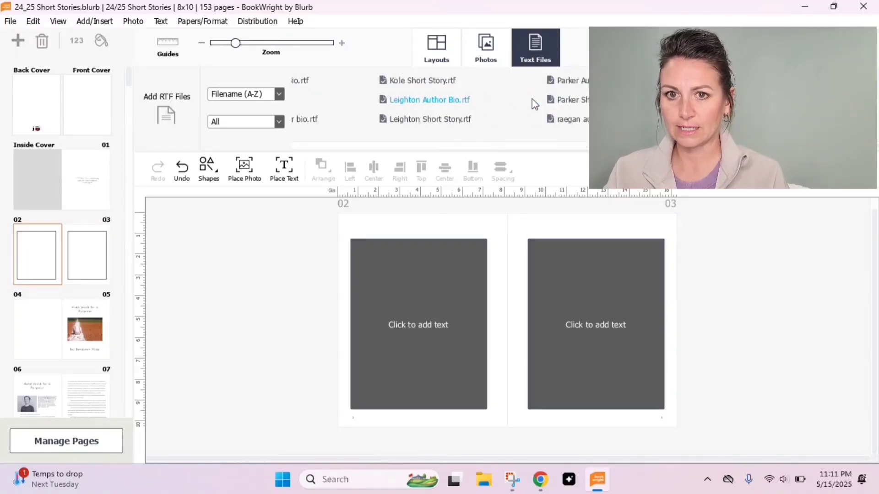
click(418, 324)
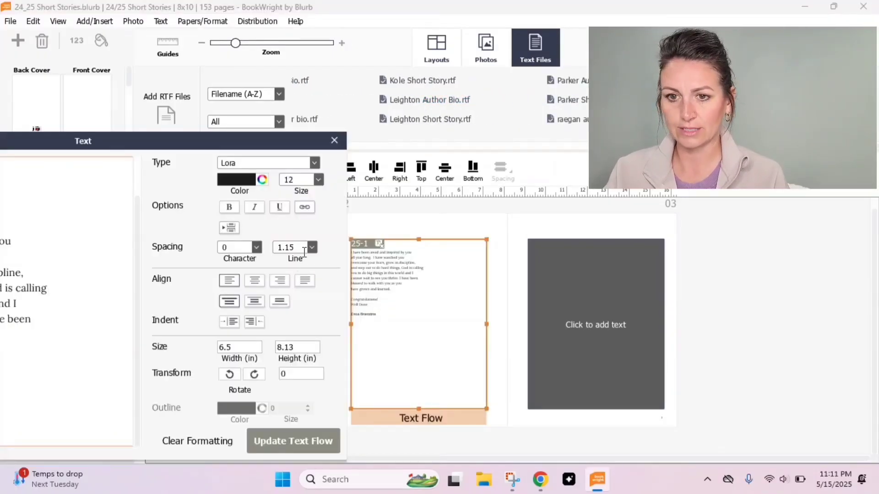
- Center the whole letter vertically and horizontally within page 02's text container
click(255, 302)
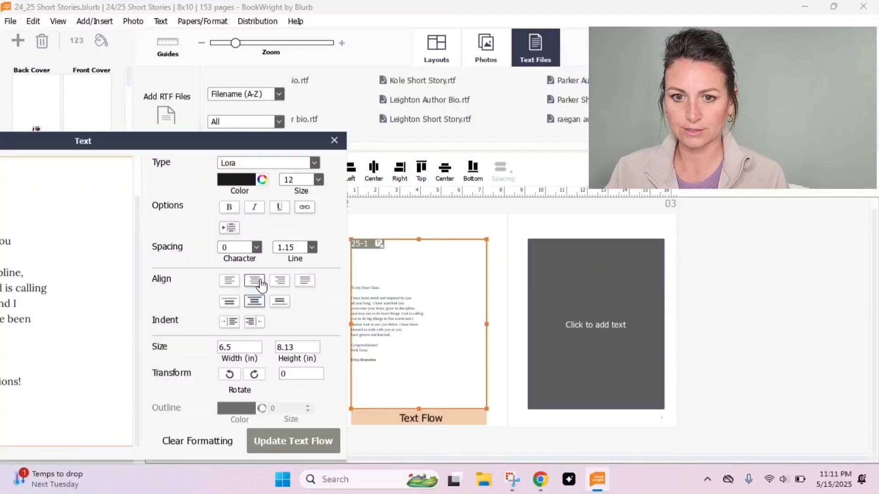
click(281, 286)
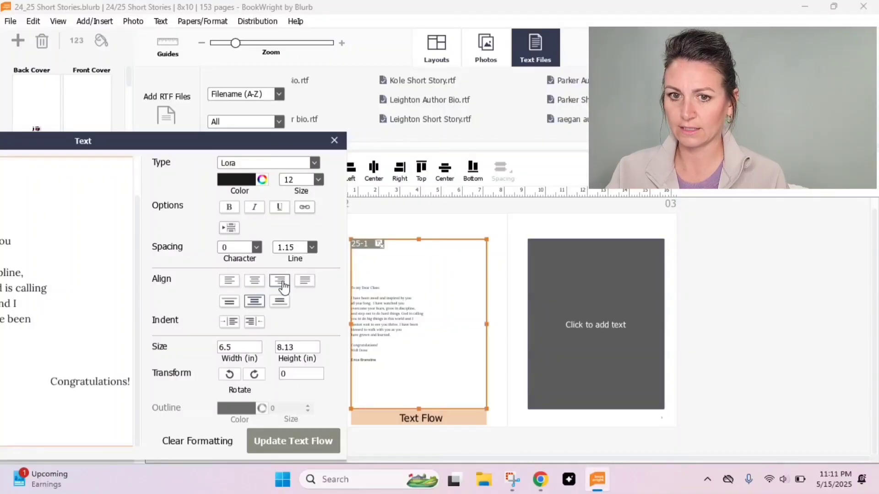
click(254, 281)
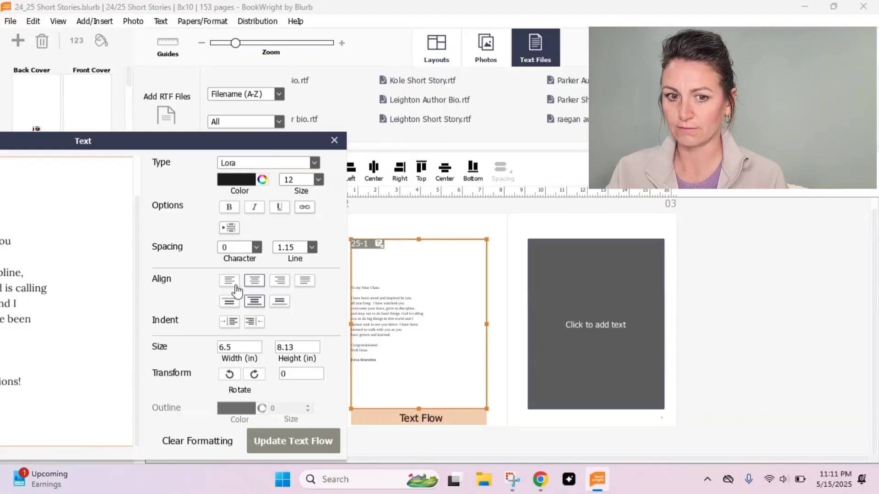
drag(146, 143, 542, 83)
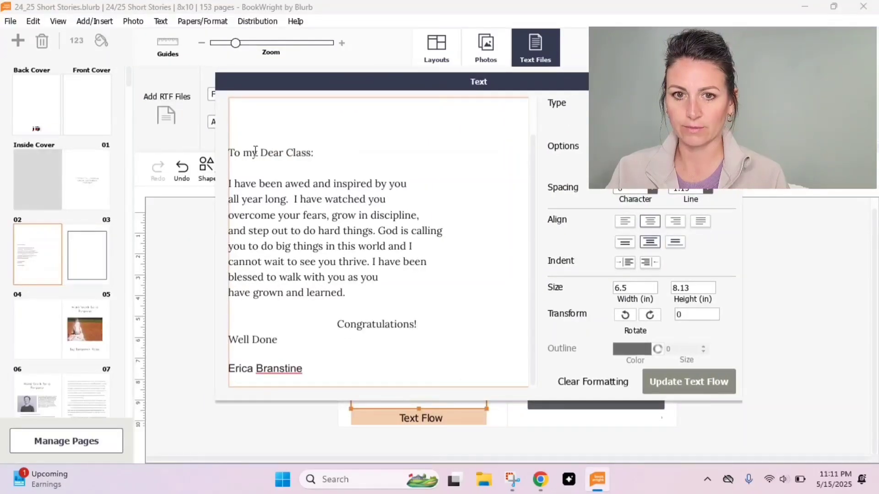
drag(229, 154, 436, 380)
key(ctrl+e)
- Set the font of the letter's signature line to Ink Free
click(342, 369)
drag(342, 369, 422, 372)
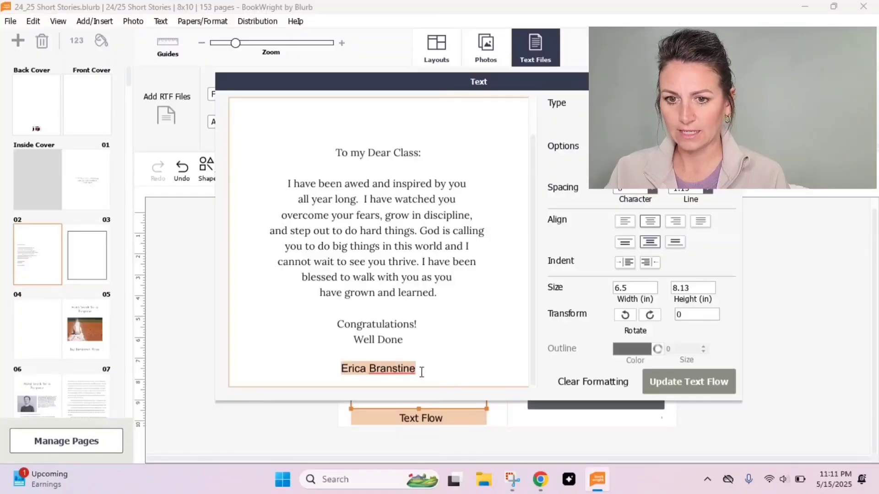
click(663, 103)
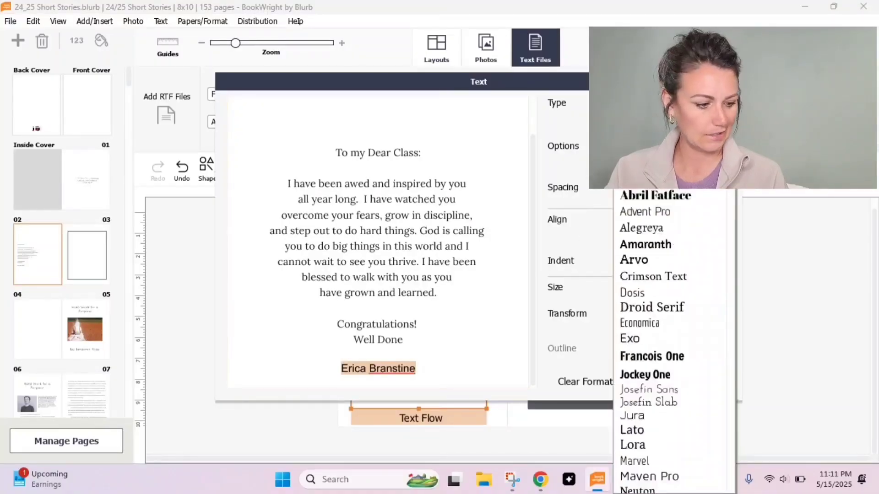
scroll(665, 211, down, 3)
scroll(666, 210, down, 5)
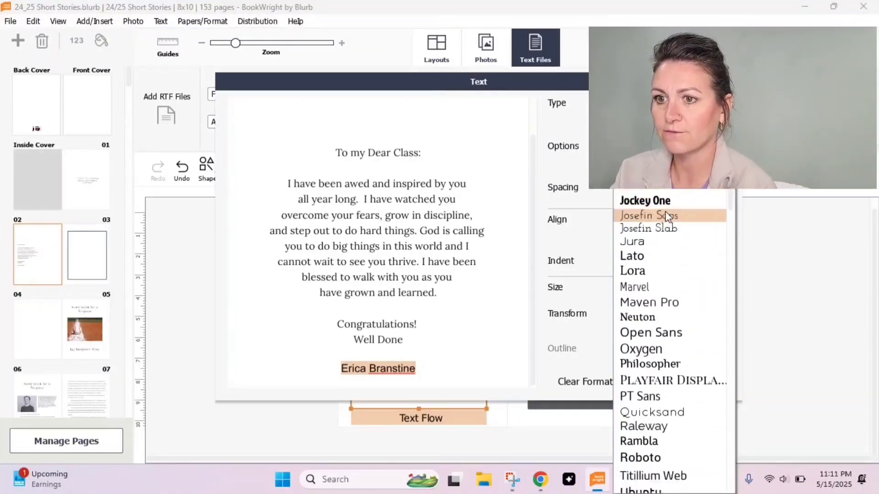
scroll(666, 211, down, 6)
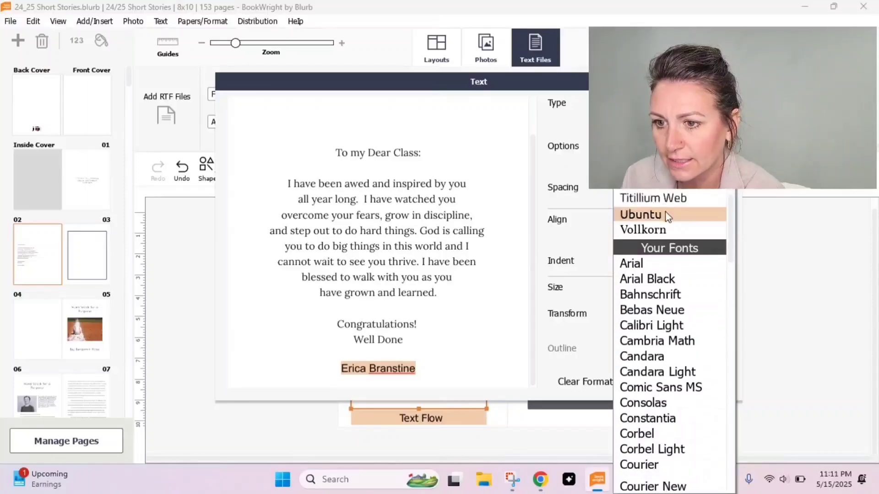
scroll(664, 275, down, 2)
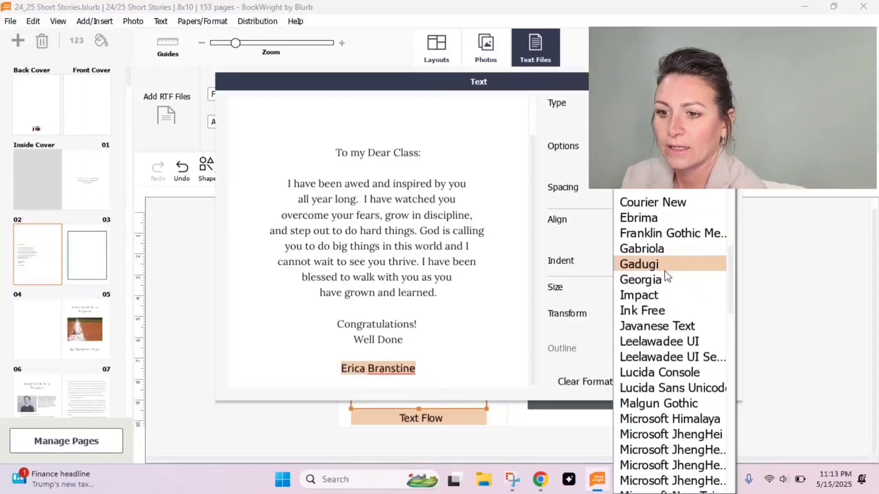
click(660, 299)
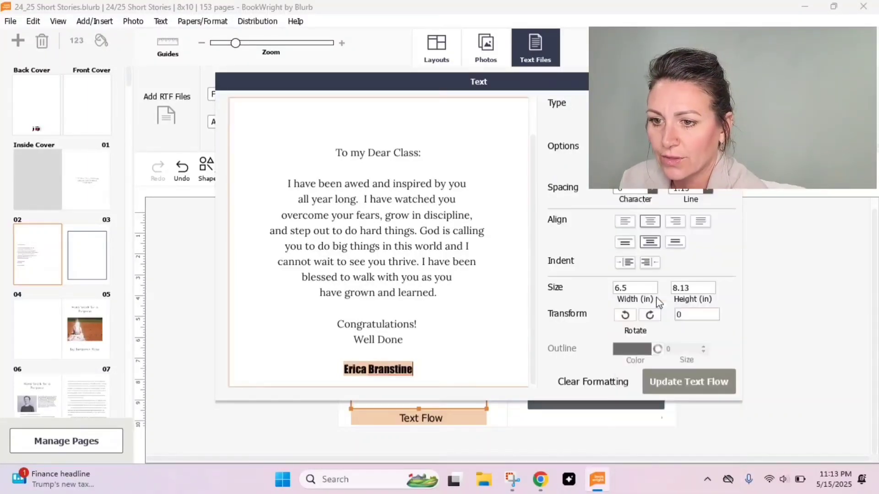
click(668, 170)
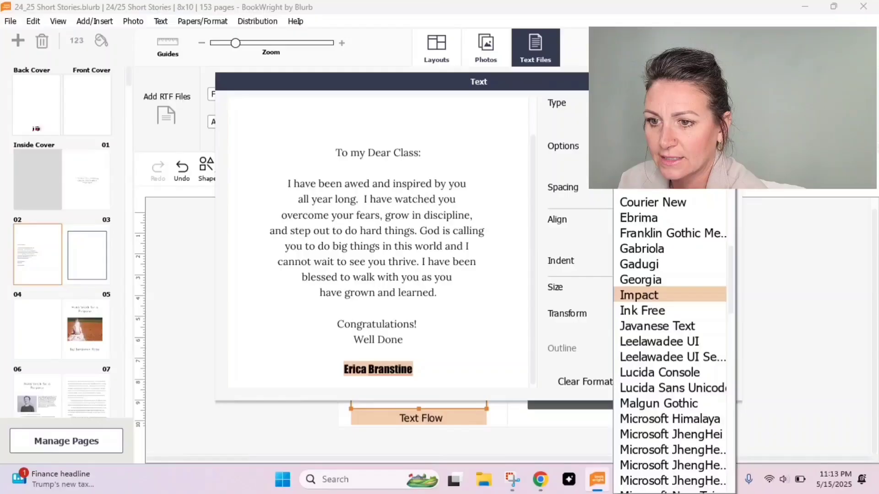
click(658, 311)
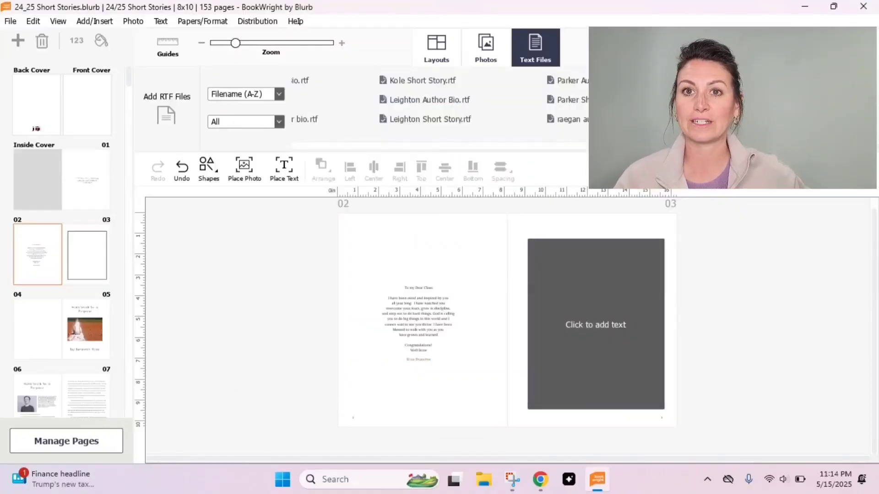
- Switch to Google Drive in Chrome, search for "table of con" and open the Table of Content document
click(630, 277)
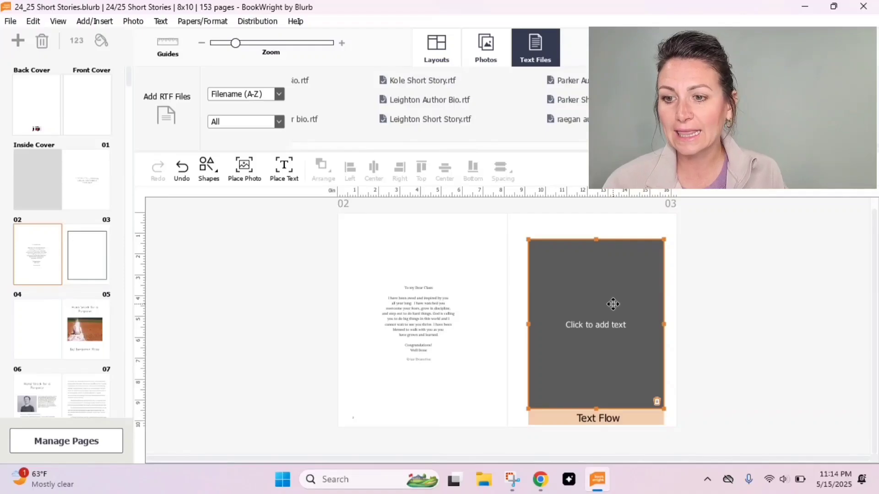
key(alt+Tab)
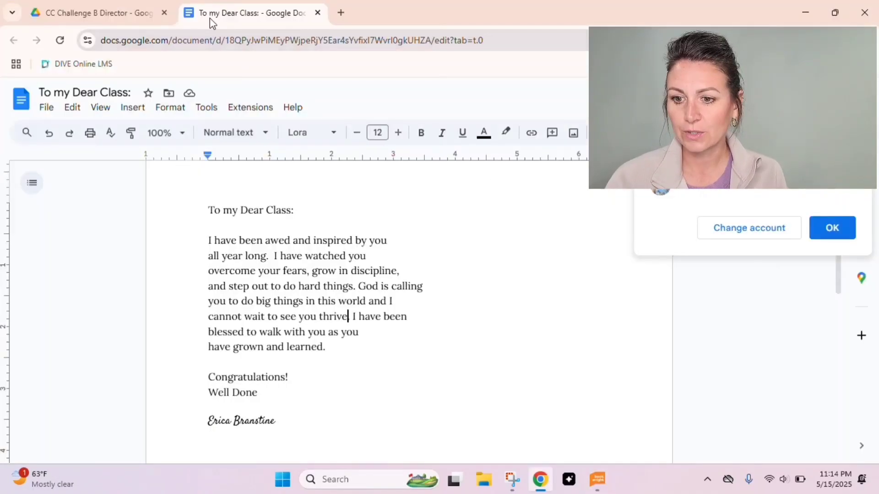
click(144, 22)
click(273, 101)
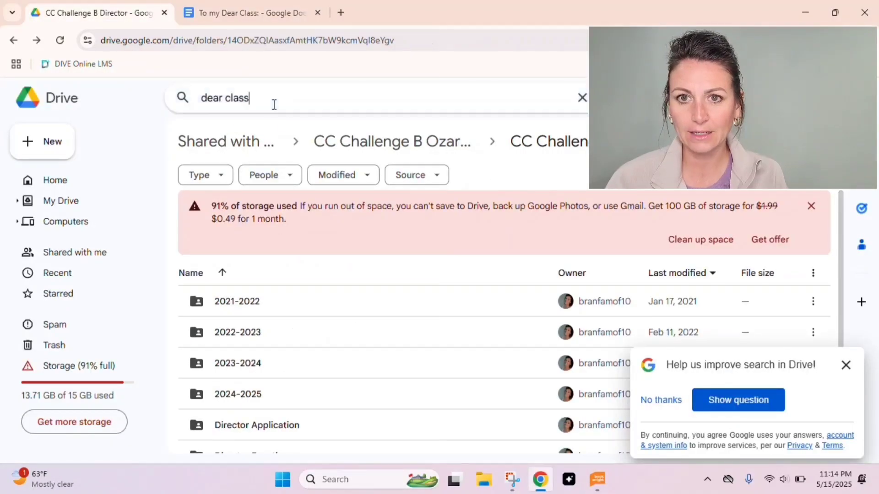
key(ctrl+a)
text(table of con)
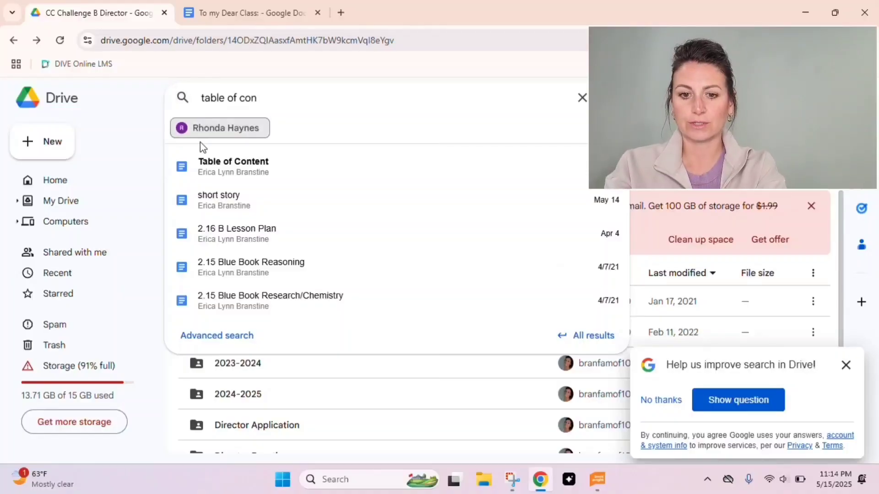
click(221, 172)
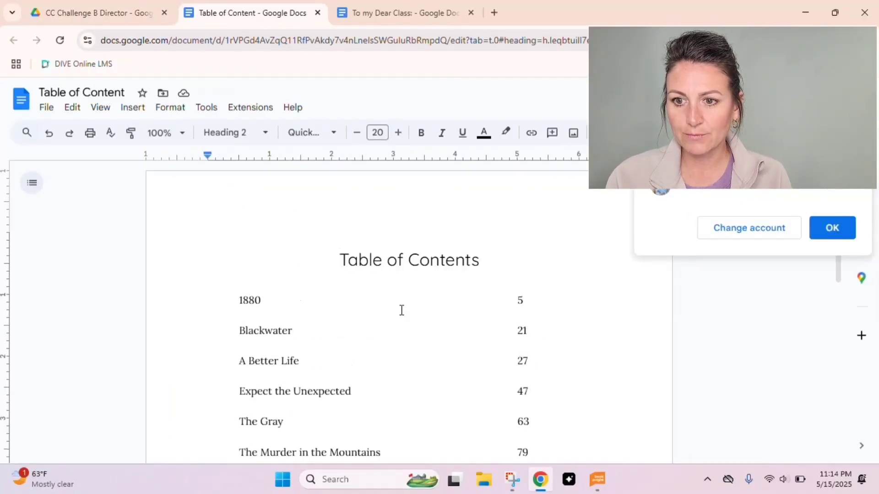
click(830, 232)
- Replace the first entry's title with "Hard Work for a Purpose", keeping page number 5 on the same line
scroll(418, 314, down, 1)
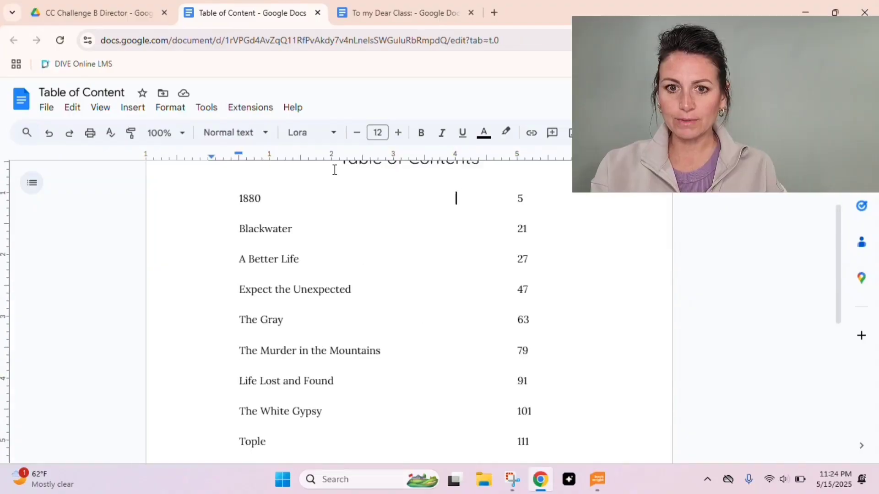
key(BackSpace)
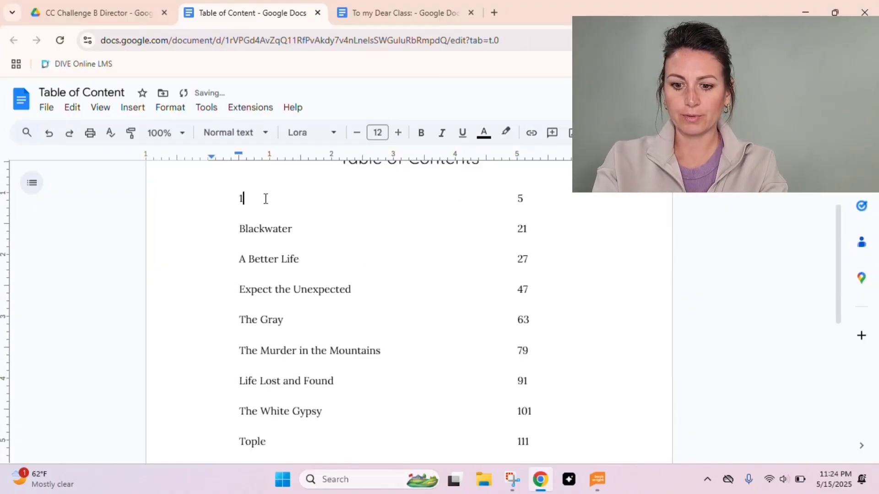
text(Hard)
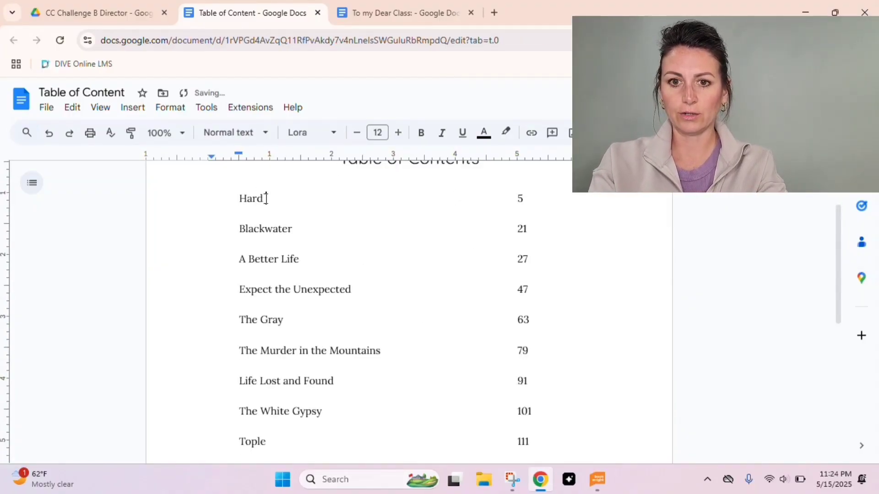
text( Work for a Purpose)
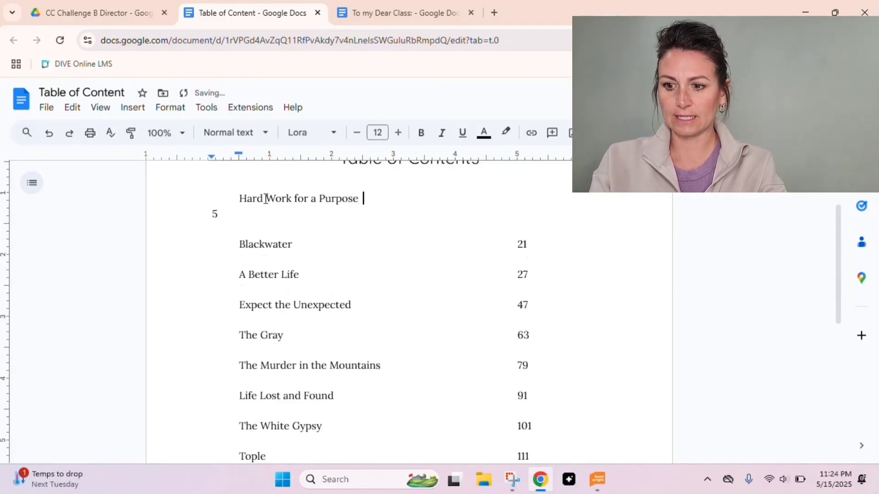
key(BackSpace)
key(BackSpace)
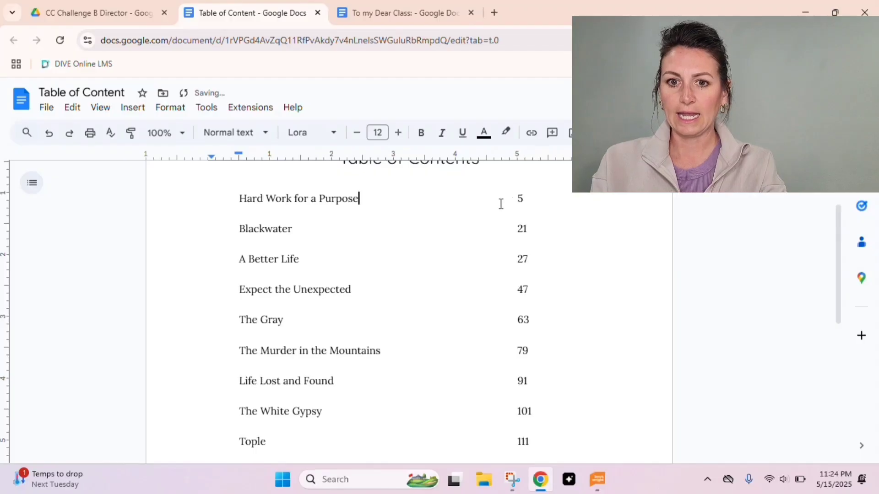
- Look up the story title on page 21 in BookWright and replace the Blackwater entry's title with "Help", keeping the number column aligned
double_click(278, 228)
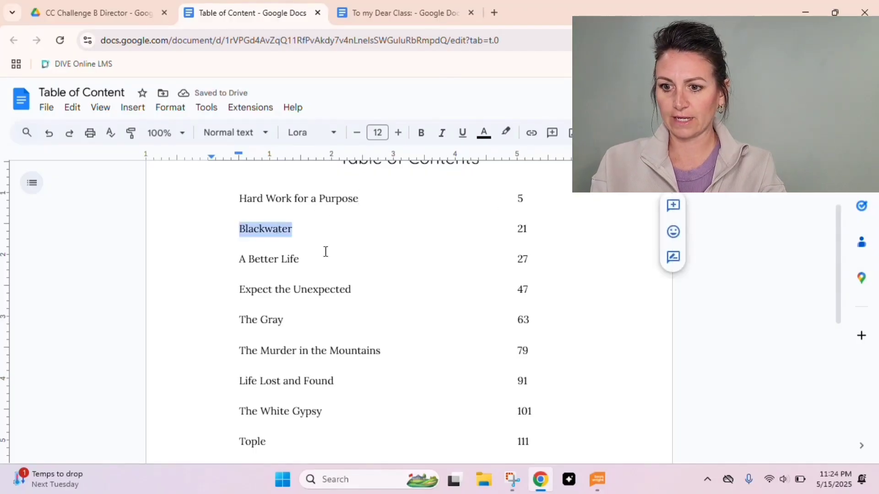
click(597, 479)
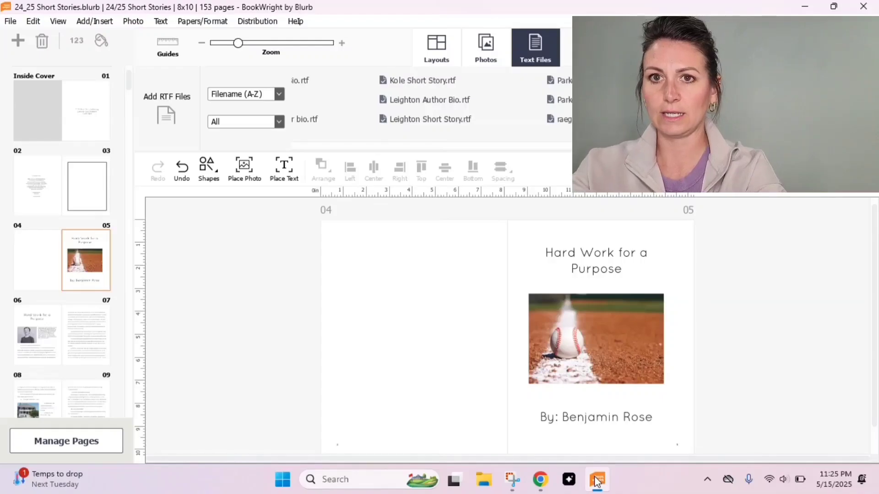
scroll(102, 383, down, 10)
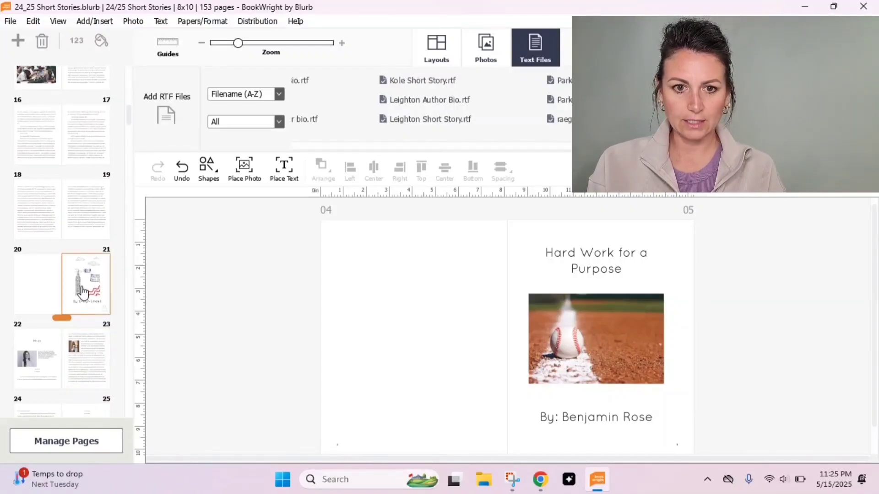
click(82, 292)
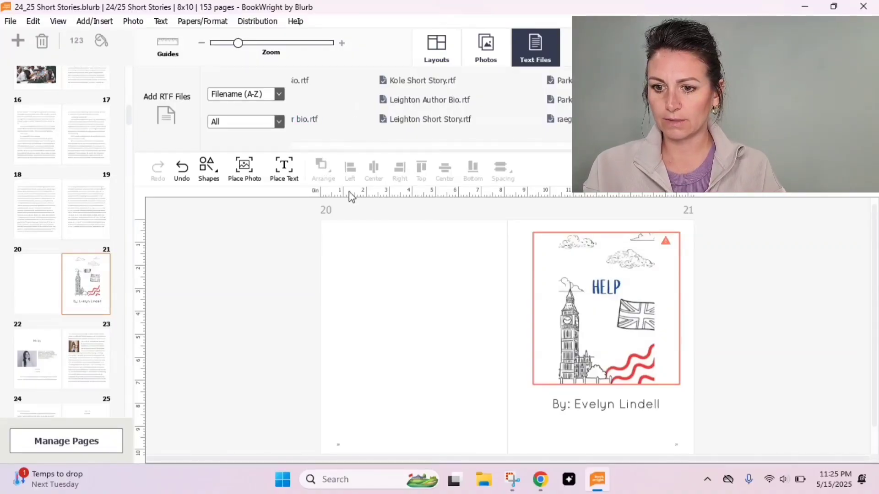
click(541, 480)
key(Tab)
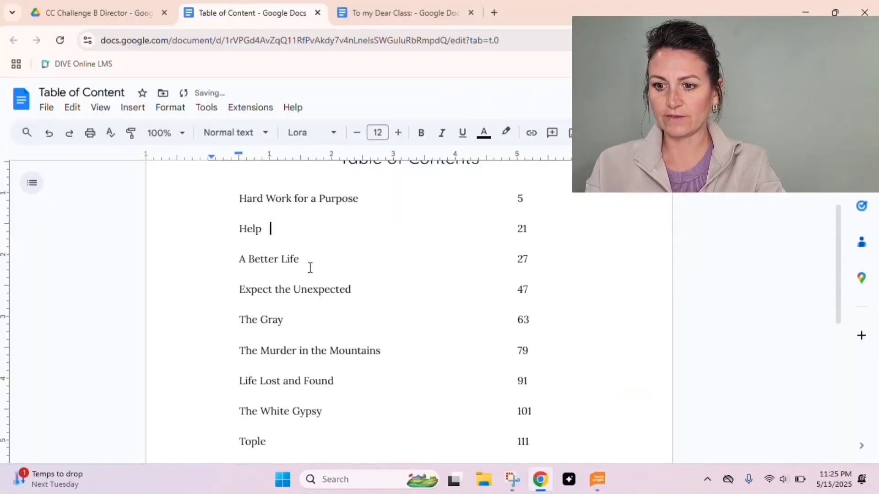
- Check the next story's title page in BookWright and change the "A Better Life" entry to "Peely is Missing" with page number 35
click(597, 487)
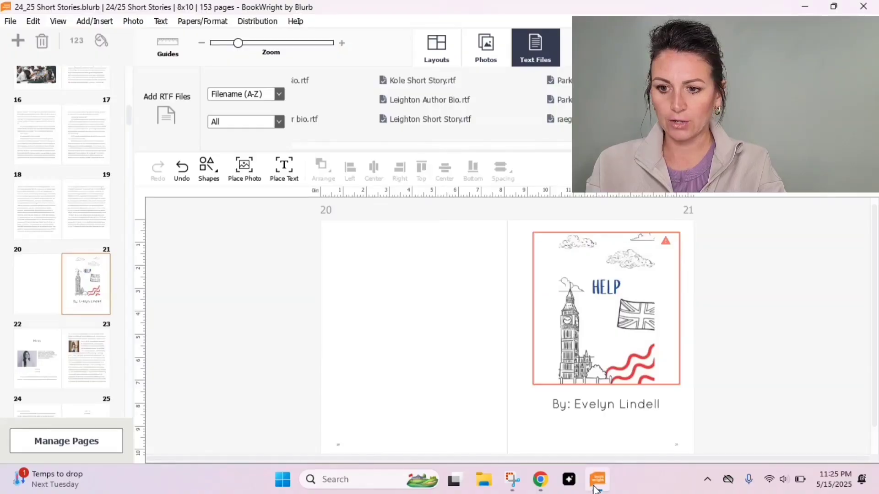
mouse_move(92, 302)
mouse_down()
mouse_move(91, 372)
mouse_move(85, 316)
mouse_move(89, 326)
mouse_move(308, 367)
mouse_up()
key(alt+Tab)
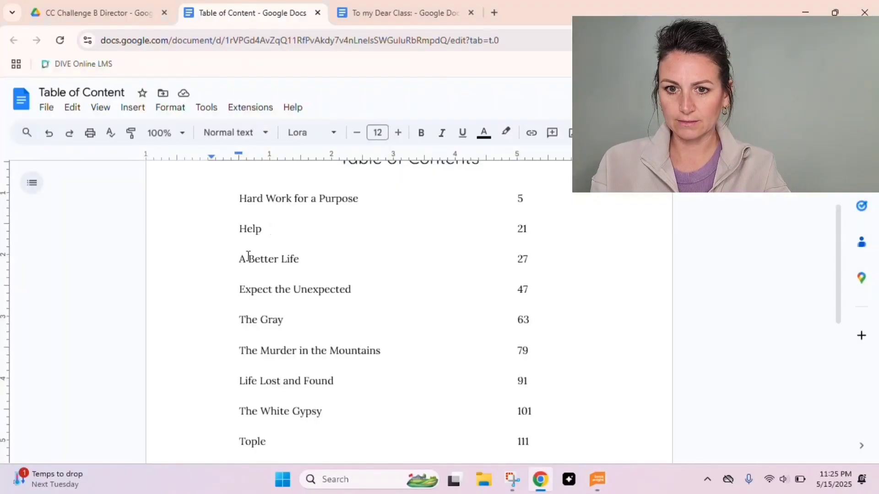
drag(245, 257, 462, 260)
text(Peely is Missing)
click(530, 260)
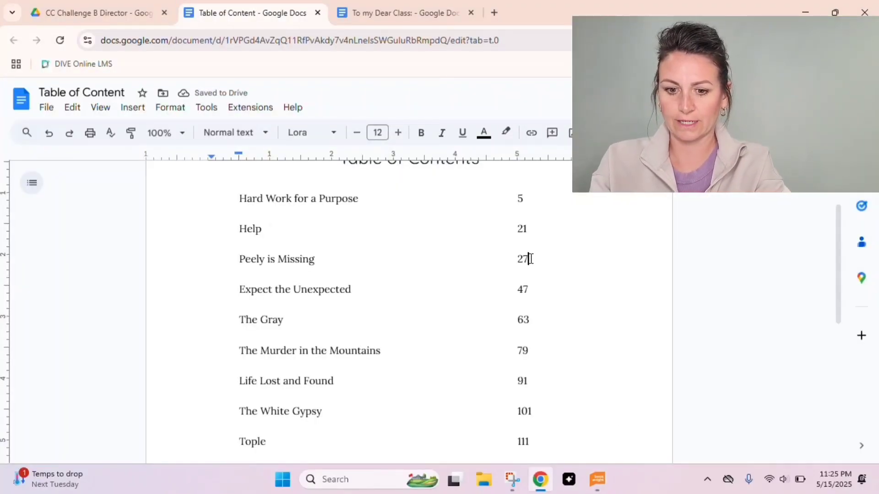
key(BackSpace)
key(BackSpace)
text(35)
- Find the following story on page 51 in BookWright and replace the title "Expect the Unexpected" with "Hiraeth", realigning its page number
key(alt+Tab)
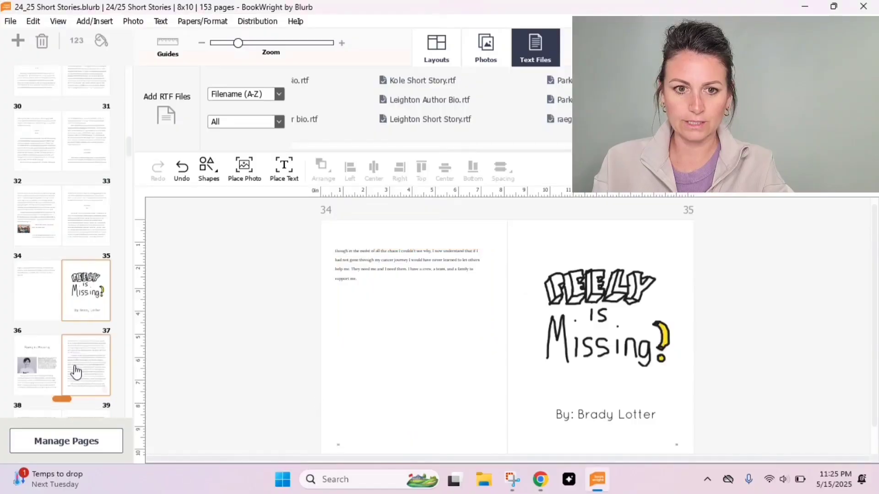
scroll(73, 373, down, 9)
click(91, 234)
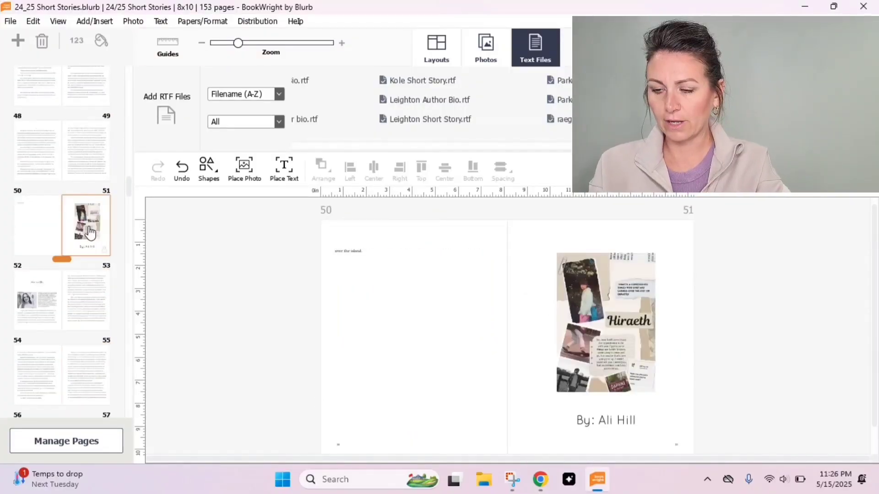
key(alt+Tab)
key(shift+Home)
text(Hiraeth)
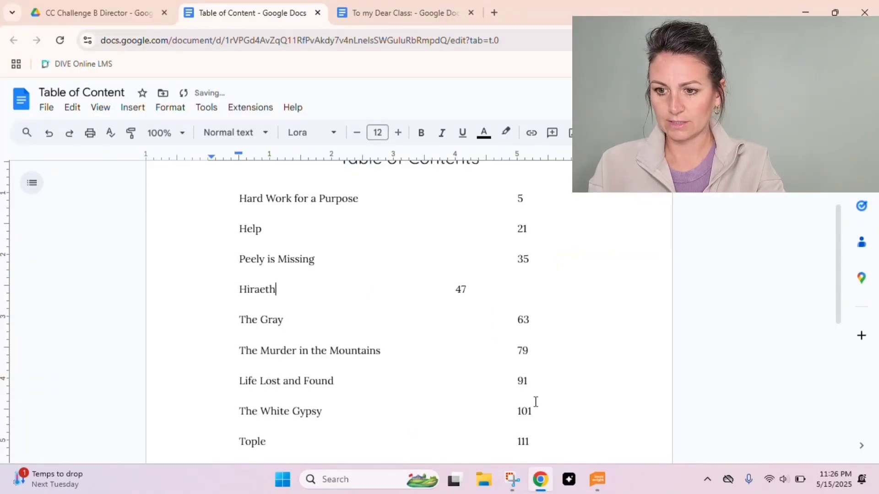
click(597, 487)
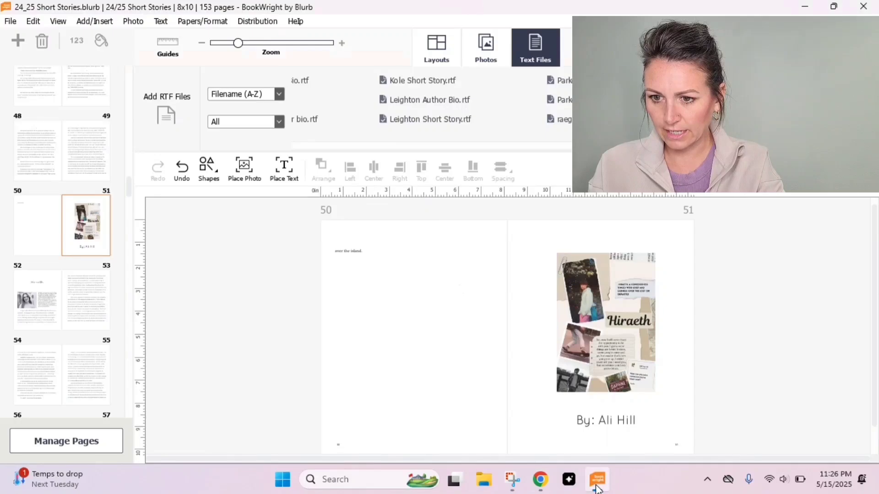
mouse_move(540, 481)
click(498, 446)
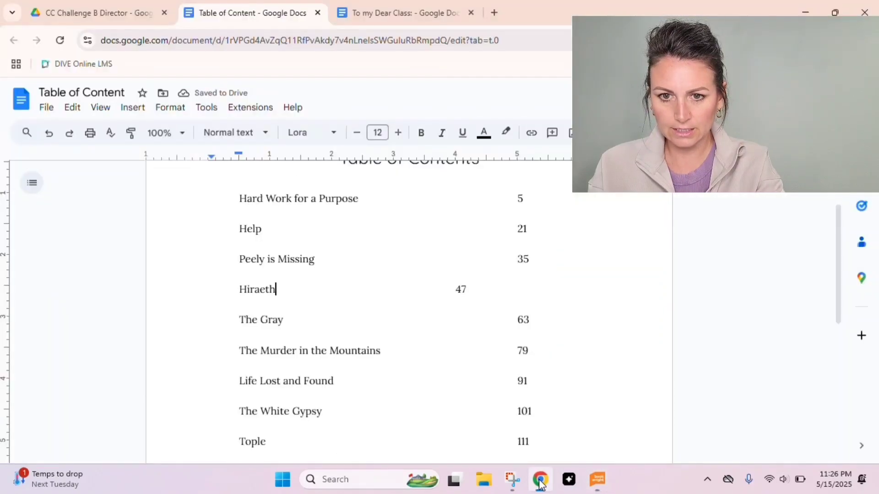
key(Tab)
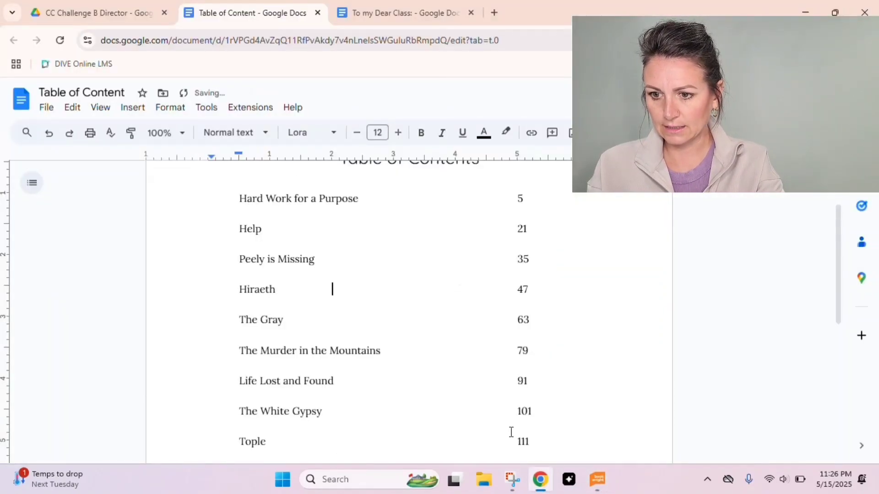
- Recheck the story's title page in BookWright and set the Hiraeth entry's page number to 51
click(601, 480)
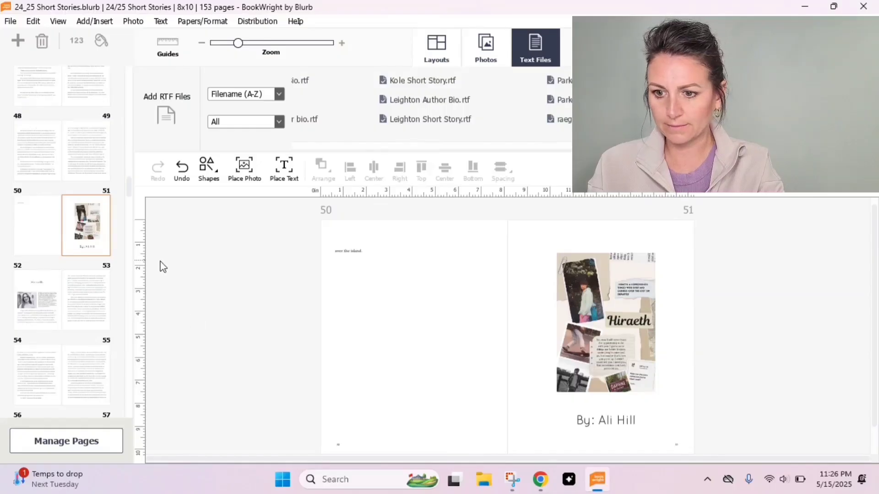
key(alt+Tab)
double_click(521, 290)
text(51)
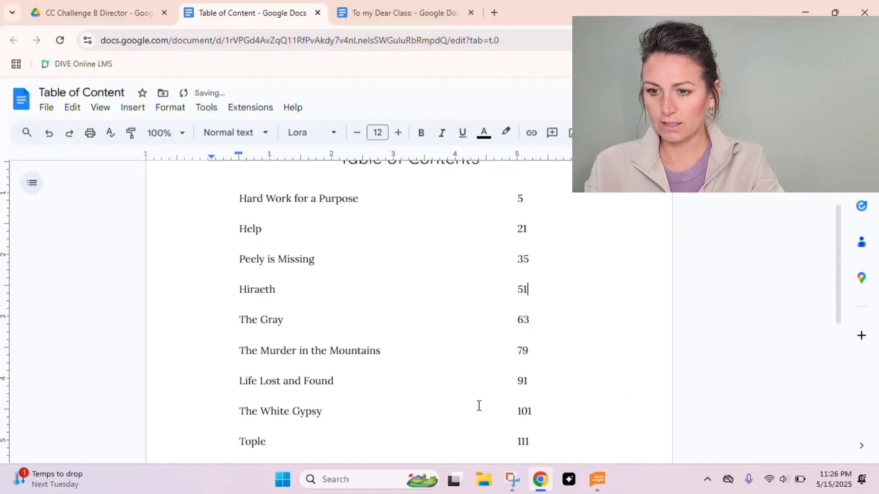
- Find the next story's title page in BookWright and change the entry "The Gray" to "The Rescue" with page number 65
click(597, 480)
scroll(87, 275, down, 5)
click(90, 247)
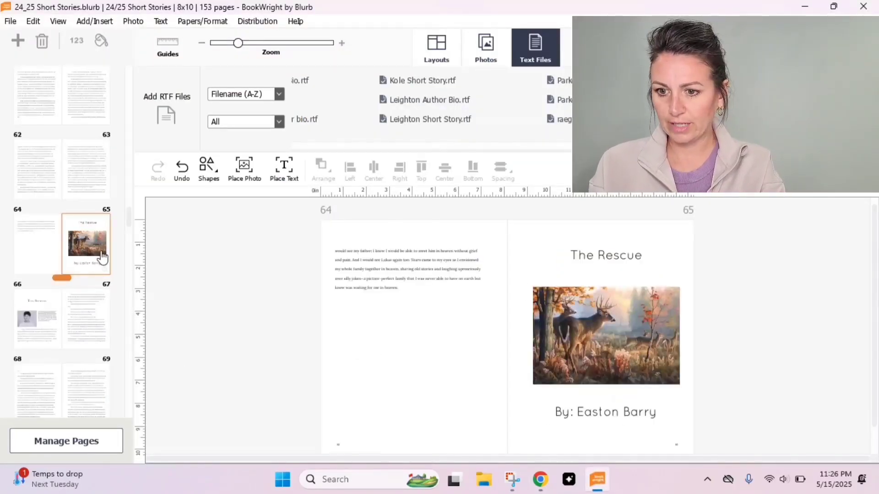
click(541, 480)
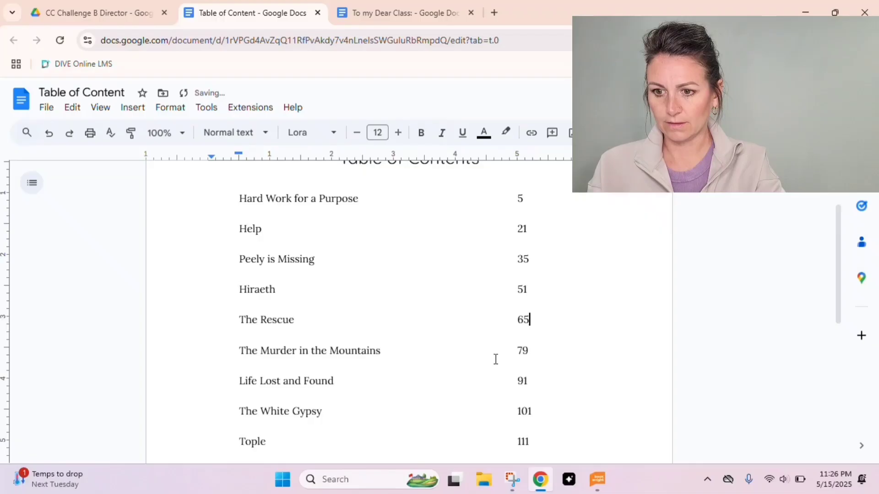
- Look up the next two stories in BookWright and update their contents entries to "Rivera", page 75, and "Henry's Bike", page 91
click(597, 479)
click(44, 360)
scroll(44, 360, down, 5)
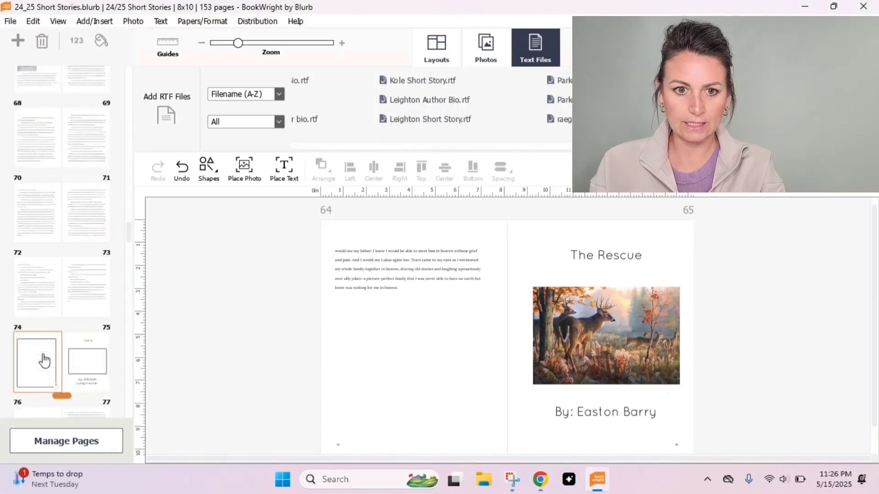
click(96, 212)
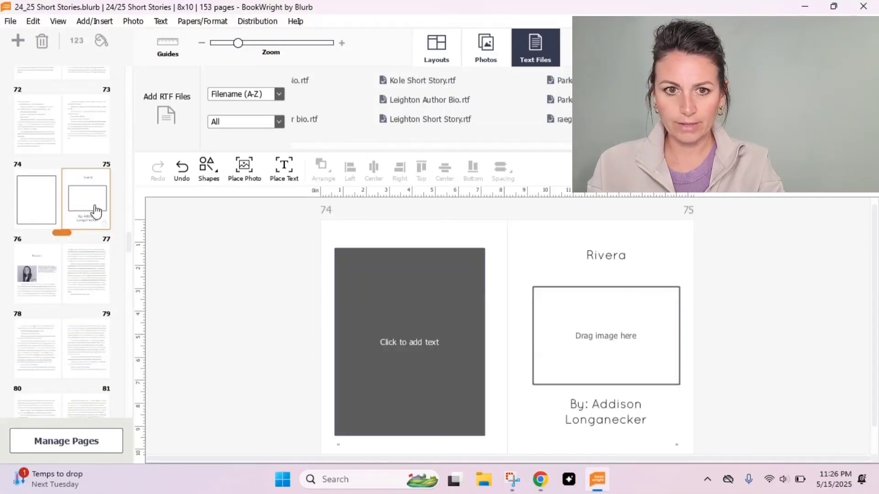
click(541, 479)
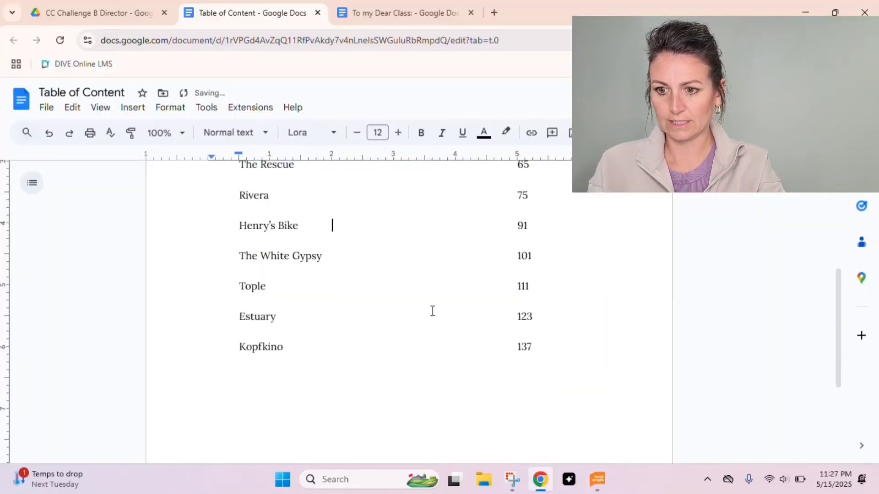
- Find the next story's title page in BookWright and change "The White Gypsy" entry to "Come to Me" with page number 97
click(597, 479)
scroll(91, 339, down, 3)
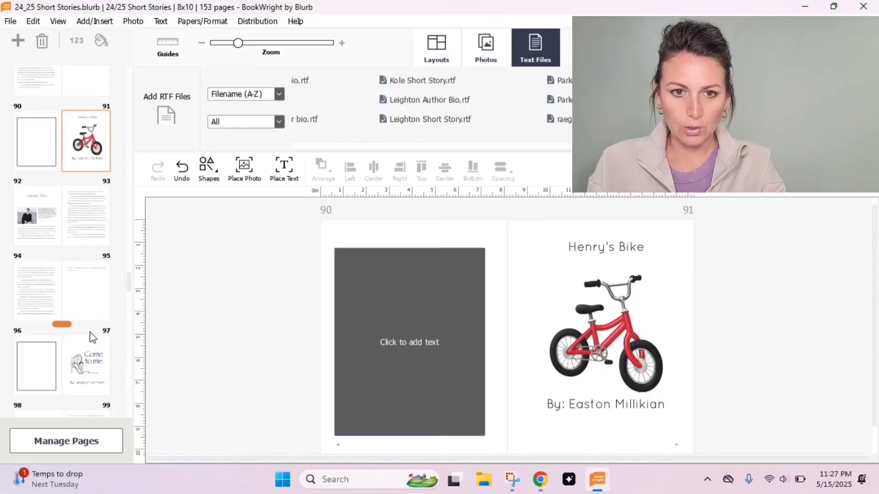
click(88, 240)
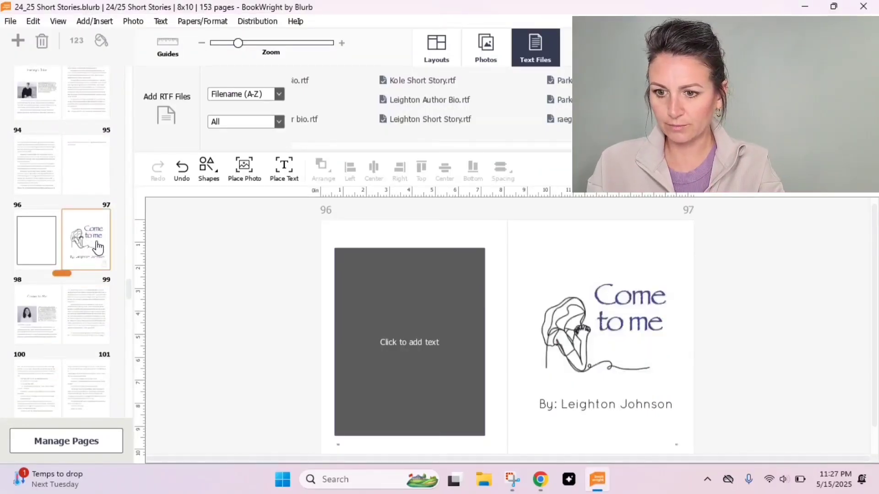
click(397, 420)
- Find the story on page 111 in BookWright and replace the title "Tople" with "Extraction Point", keeping its page number aligned
scroll(85, 321, down, 6)
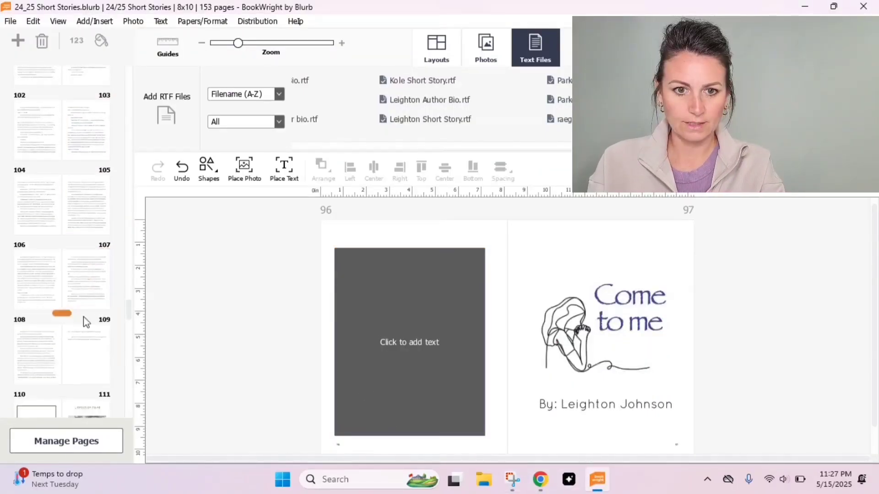
scroll(85, 323, down, 1)
click(83, 226)
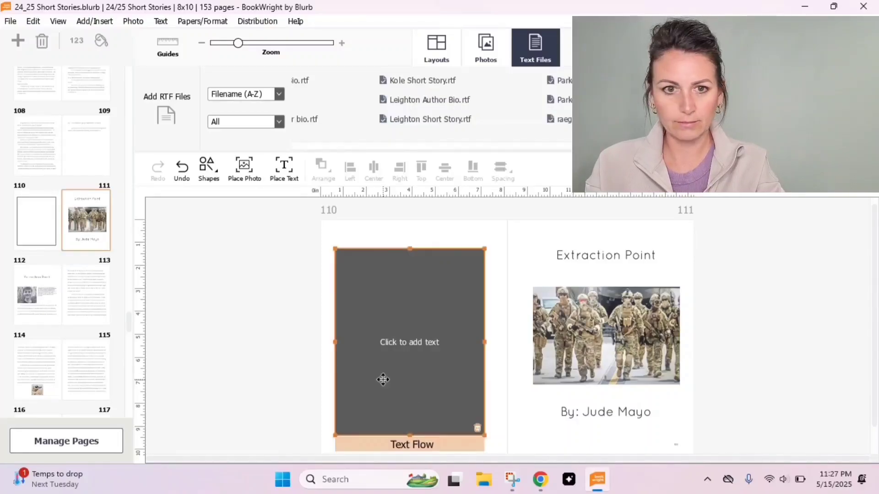
click(596, 489)
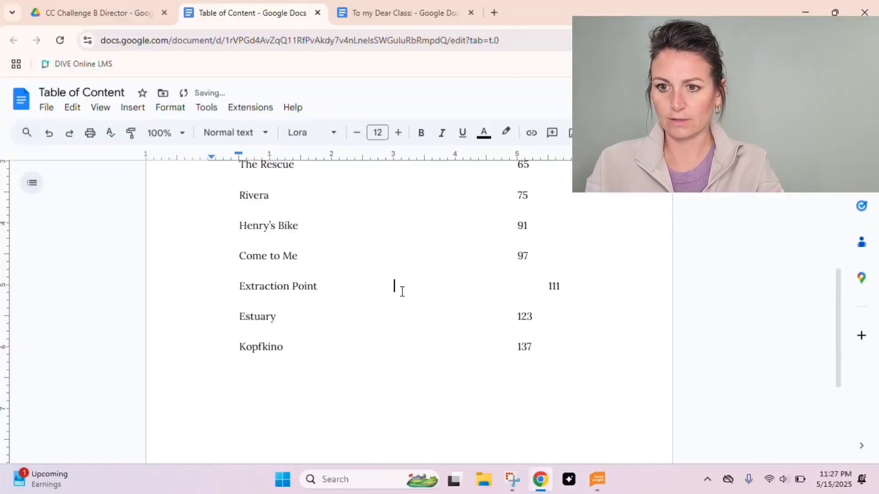
key(BackSpace)
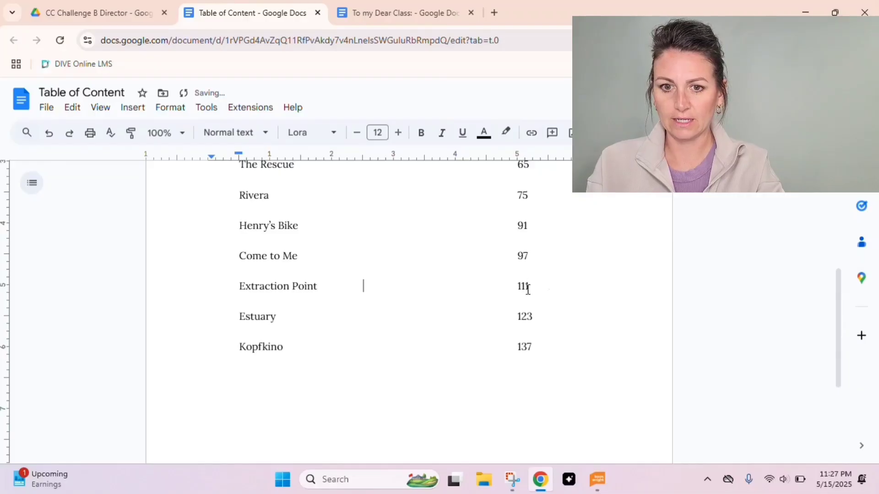
- Look up the next story in BookWright and change the Estuary entry to "A World Without Color" with page number 119
click(283, 319)
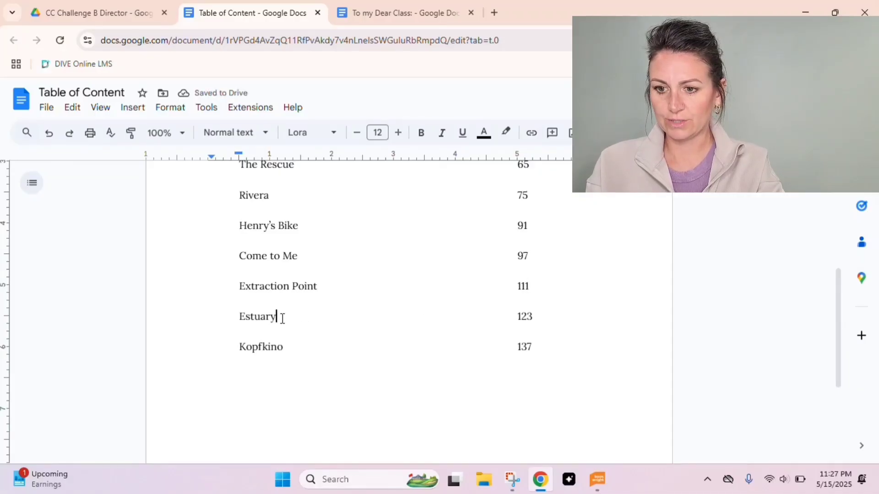
click(597, 480)
scroll(87, 293, down, 6)
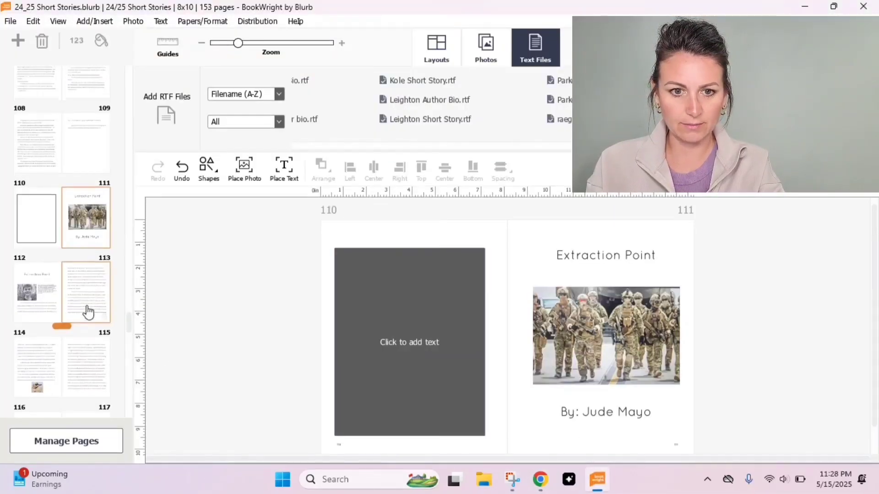
click(92, 213)
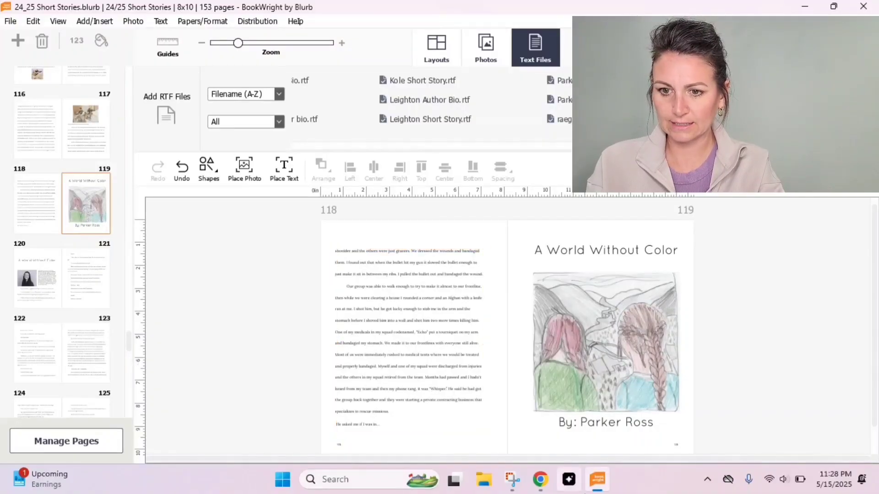
click(540, 480)
key(BackSpace)
key(BackSpace)
key(BackSpace)
text(11)
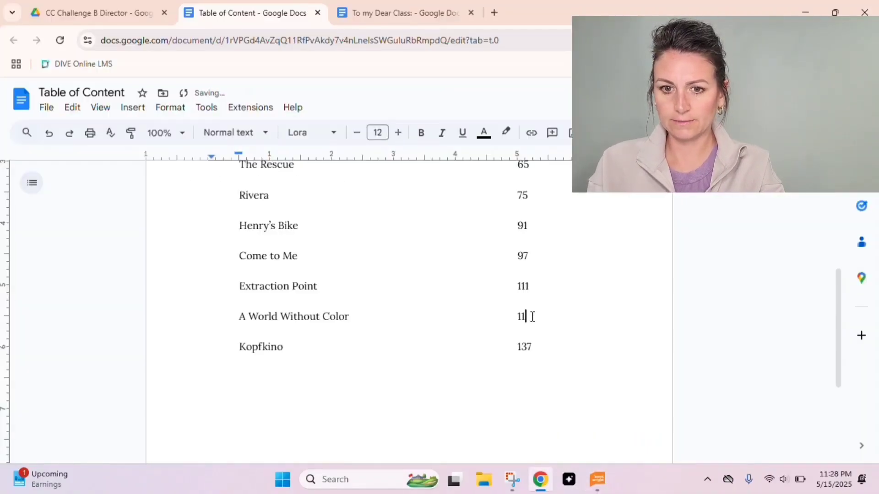
- Find the next story's title page in BookWright, change the Kopfkino entry to "The End" with page number 135, and start a new line
click(597, 480)
scroll(73, 346, down, 9)
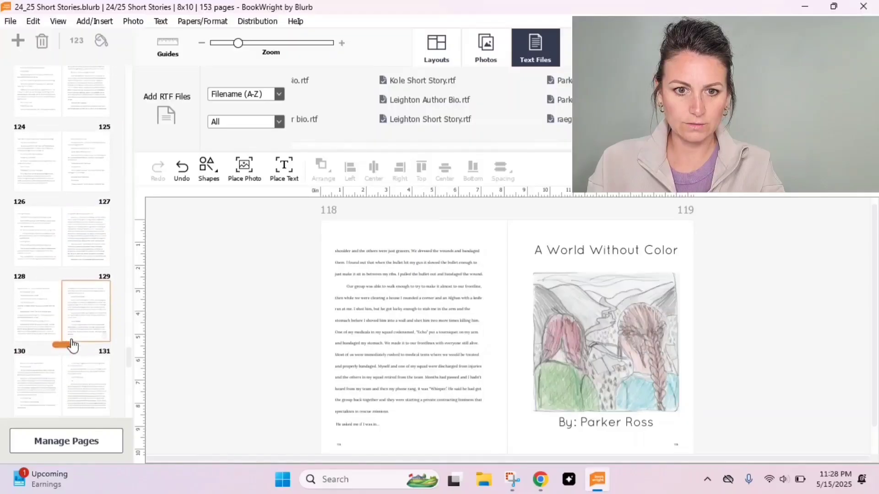
scroll(72, 346, down, 2)
click(91, 226)
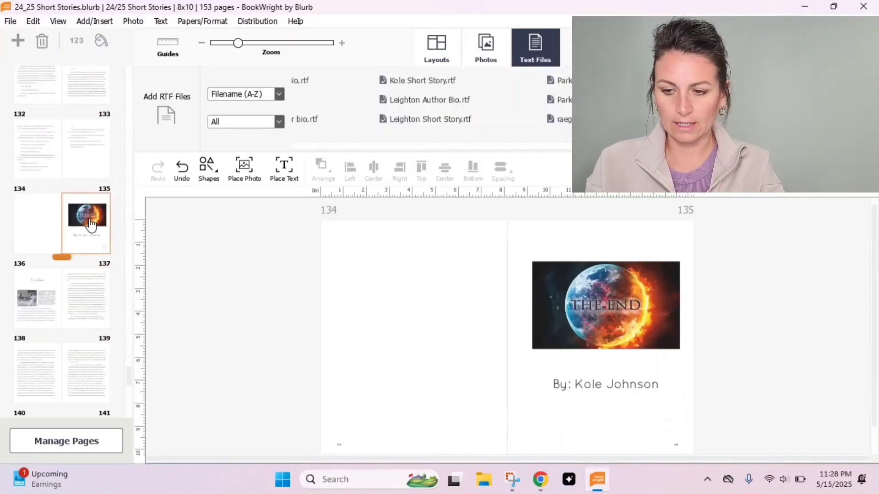
click(540, 480)
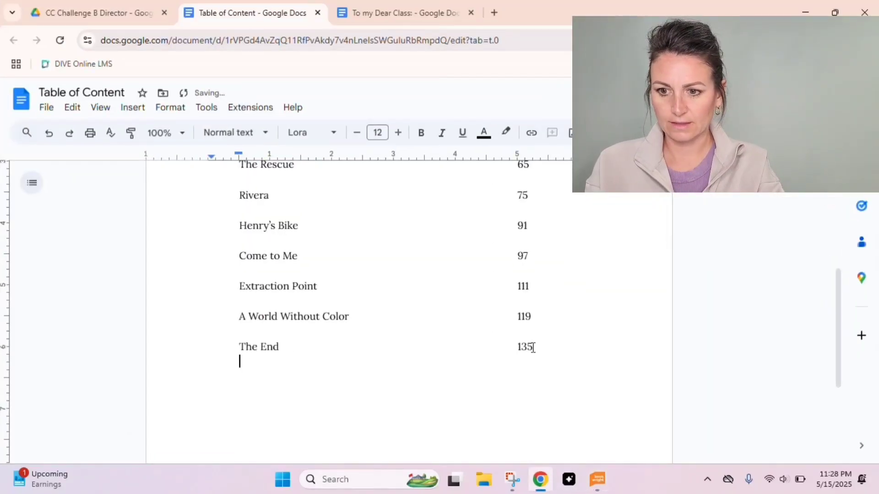
- Find the next story's title page in BookWright and add a "Tire Wars" entry with page number 147 to the Google Docs table of contents
click(600, 479)
click(88, 295)
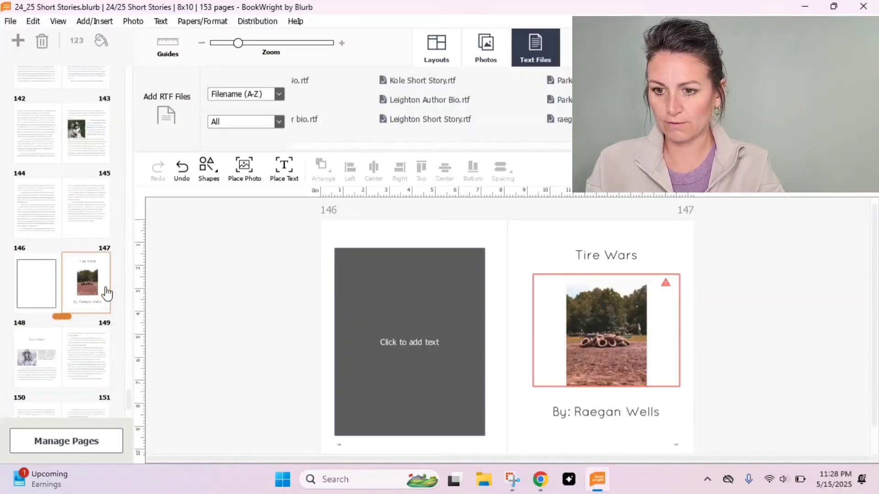
click(540, 479)
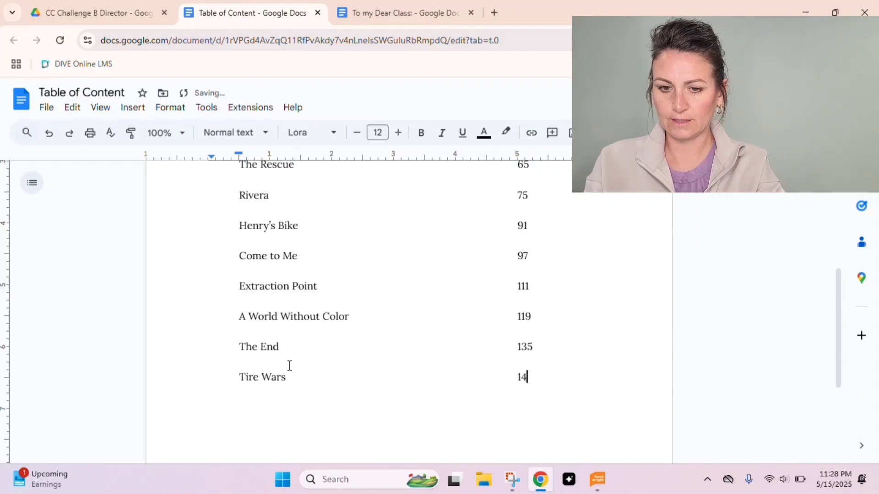
text(7)
key(Return)
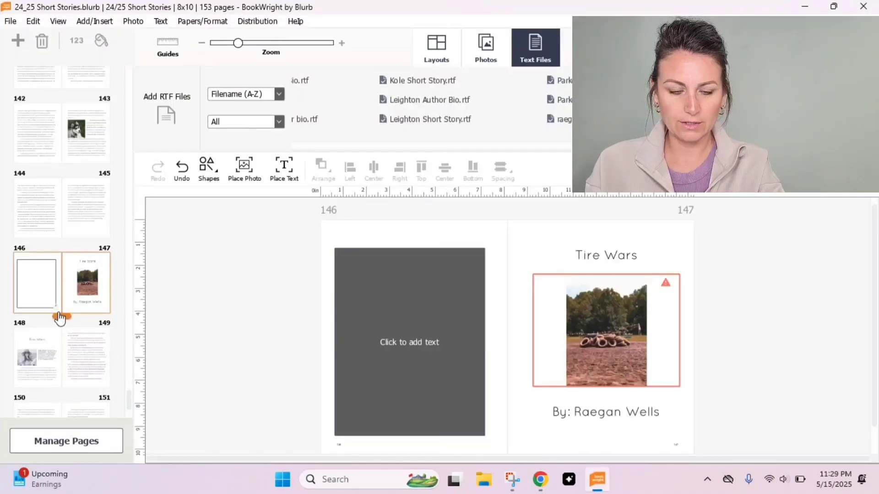
scroll(60, 315, down, 3)
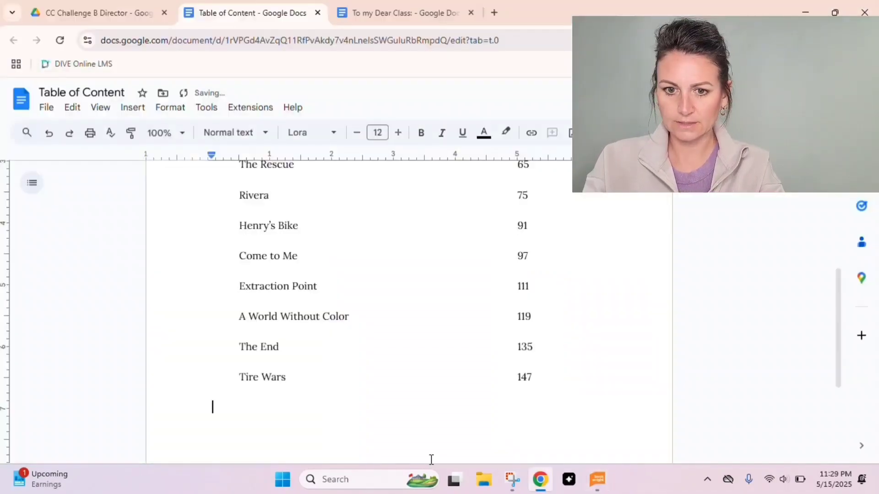
key(BackSpace)
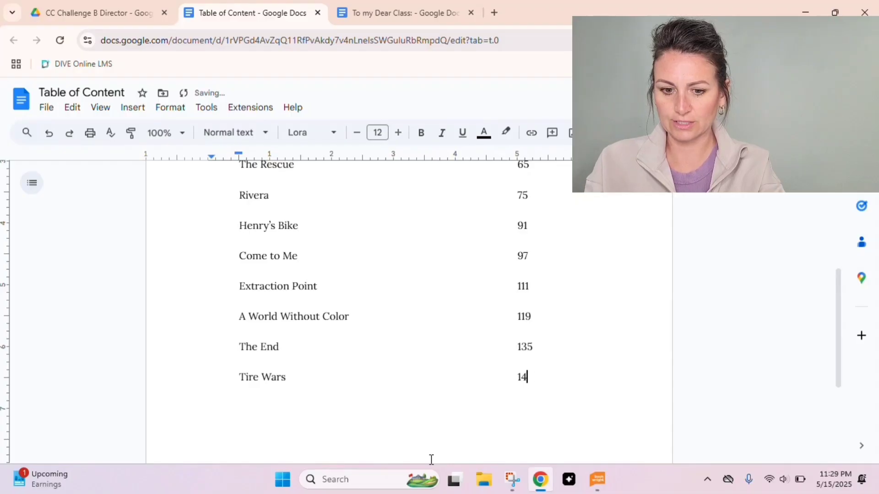
text(7)
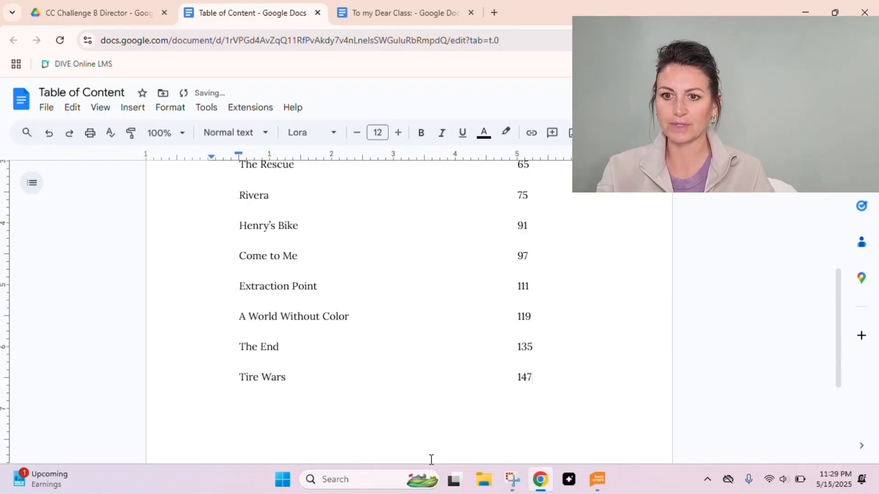
- Look over the finished table of contents and download it as an RTF file named "Table of Content" in the 2025 short stories folder
scroll(457, 347, up, 5)
scroll(457, 347, down, 8)
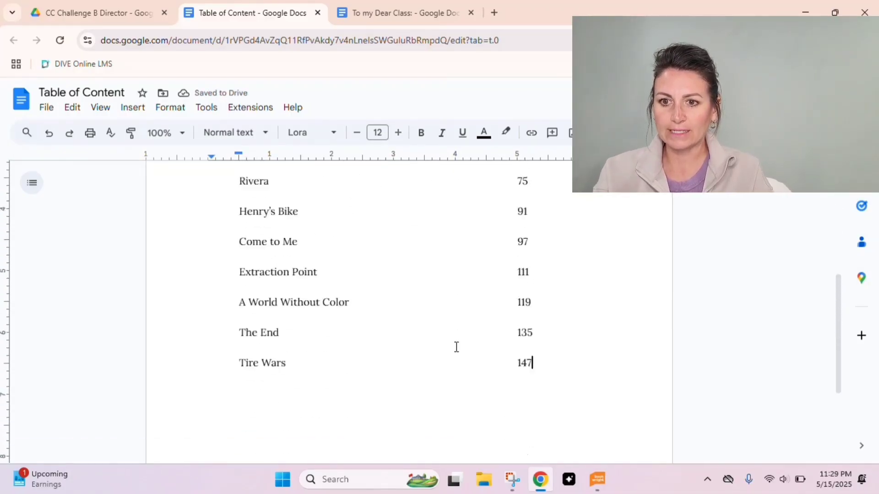
scroll(457, 347, up, 6)
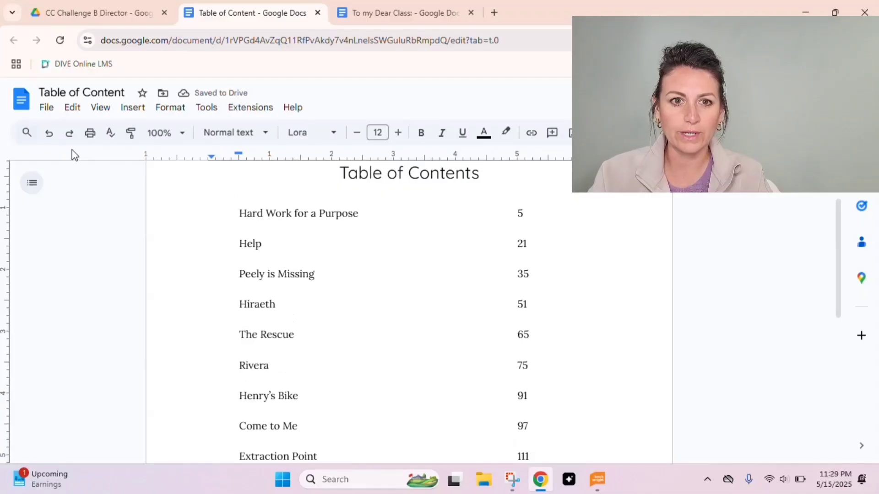
click(56, 117)
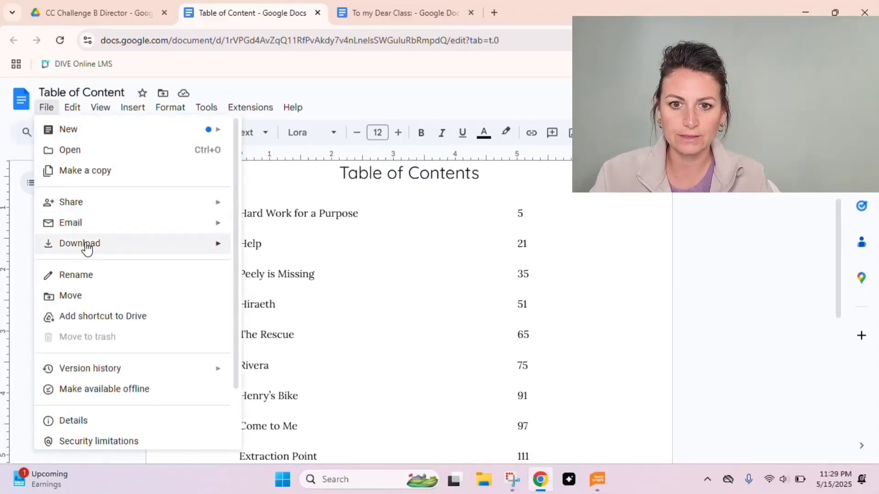
mouse_move(84, 246)
click(260, 290)
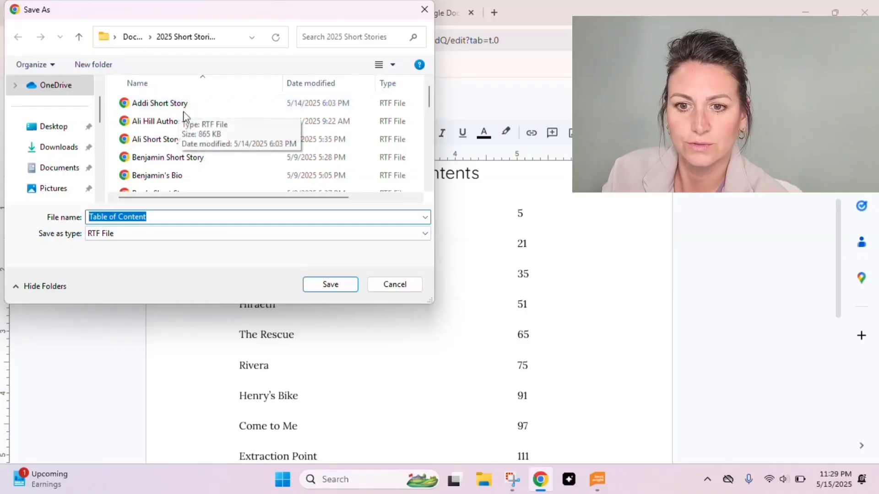
click(334, 283)
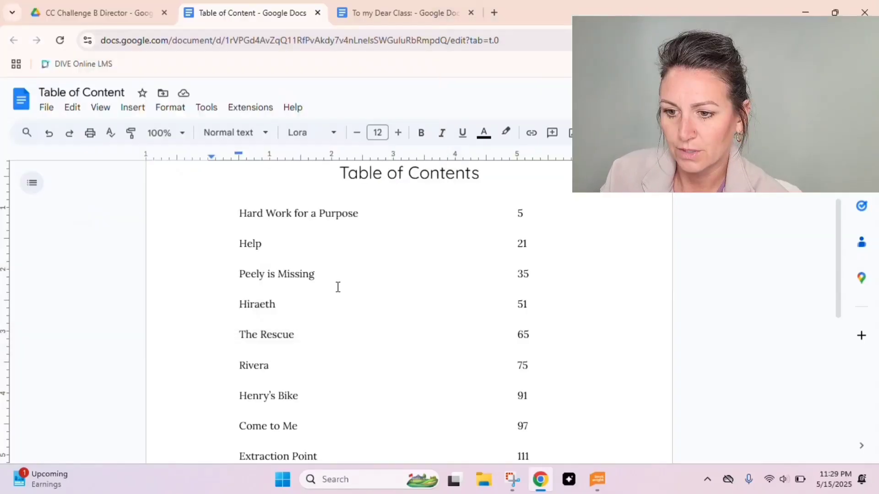
- Switch to BookWright and import the saved table of contents RTF file into the project's text files
click(597, 480)
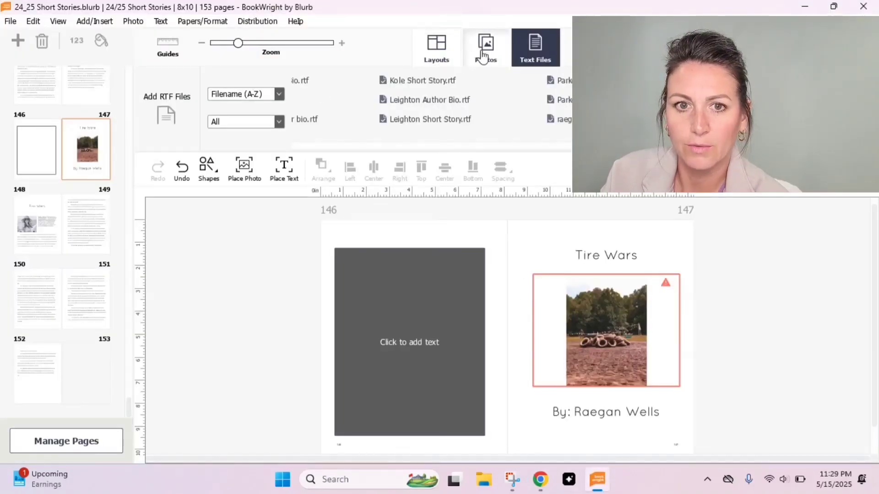
click(166, 116)
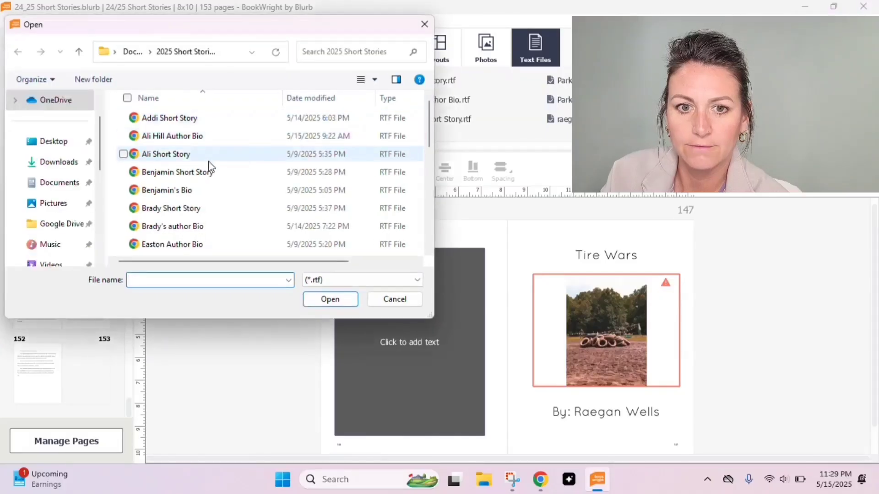
scroll(205, 164, down, 10)
double_click(191, 232)
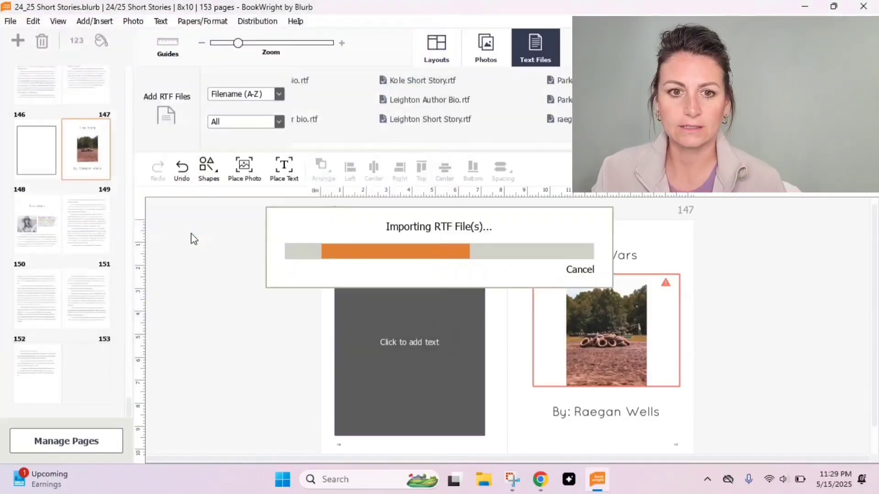
- Go to page 03 near the front of the book and fill its text container with the imported table of contents
scroll(57, 237, up, 20)
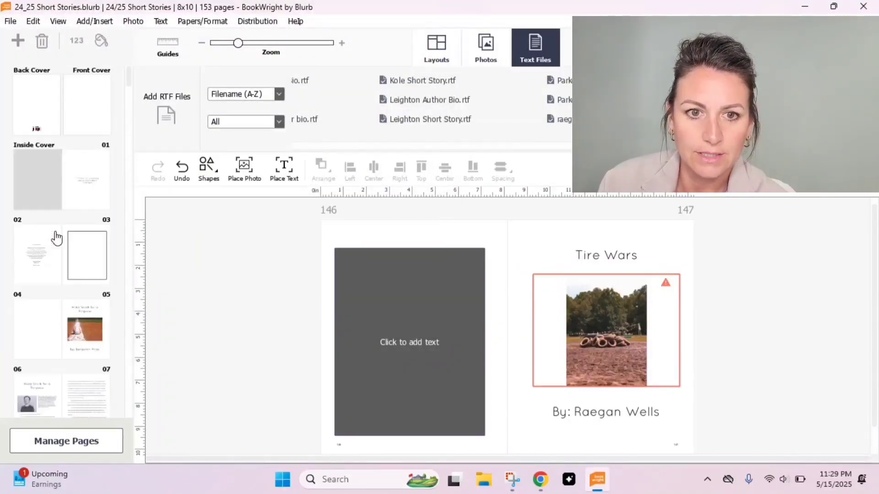
click(85, 121)
click(83, 252)
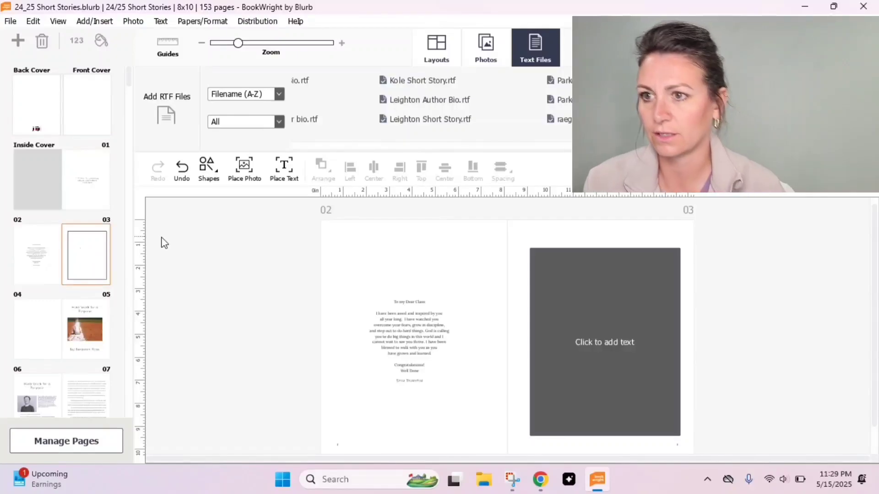
click(669, 257)
key(ctrl+v)
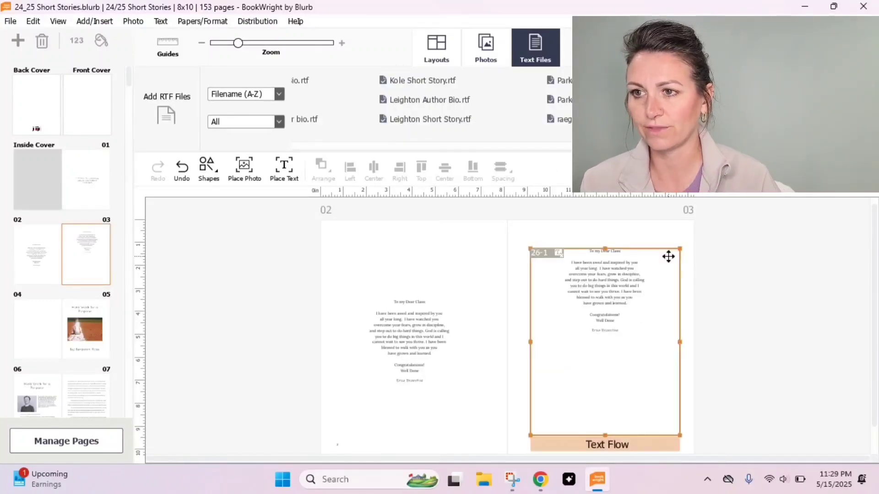
key(Escape)
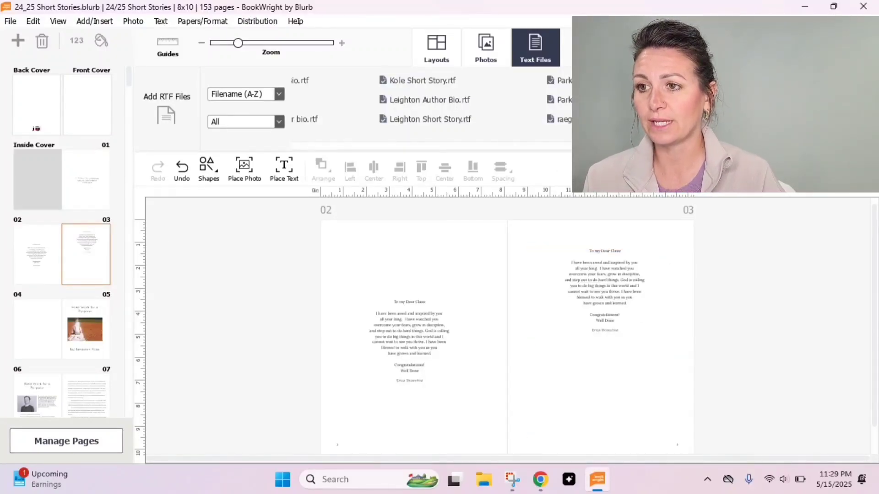
drag(588, 179, 603, 334)
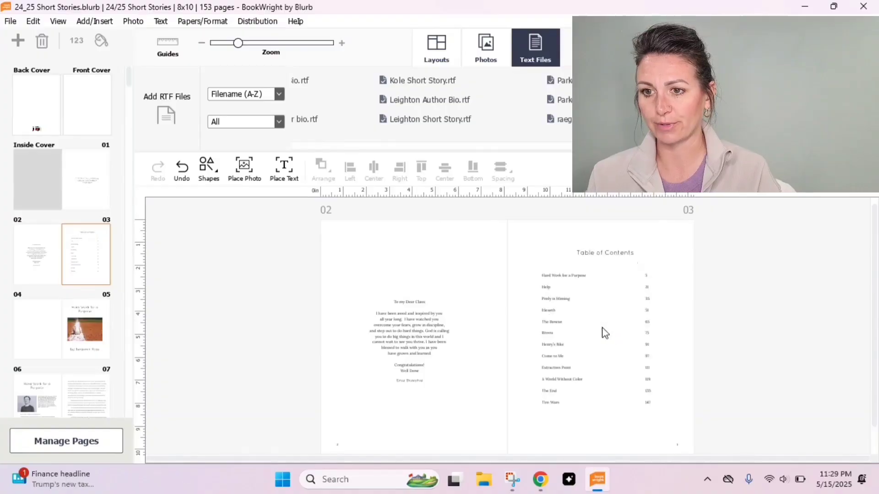
- Open the table of contents text on page 03 in the text editor, check its heading and formatting, and close the editor
scroll(718, 335, down, 1)
scroll(719, 335, up, 1)
click(601, 326)
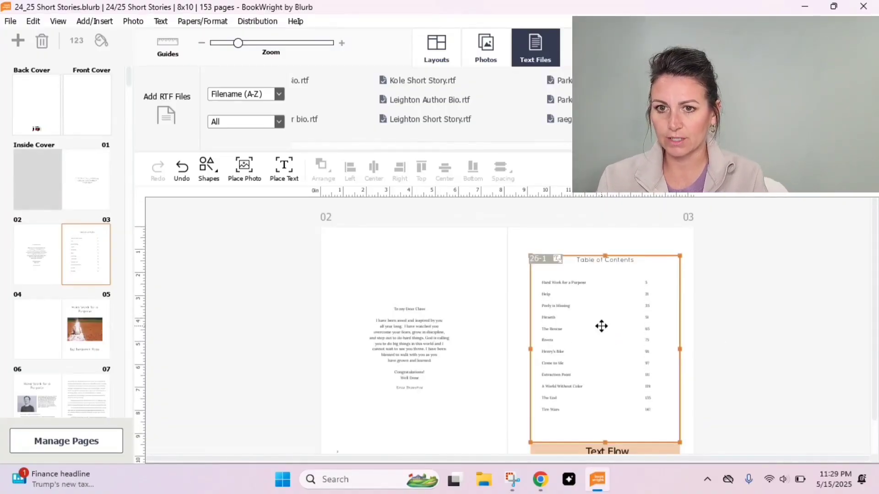
double_click(602, 326)
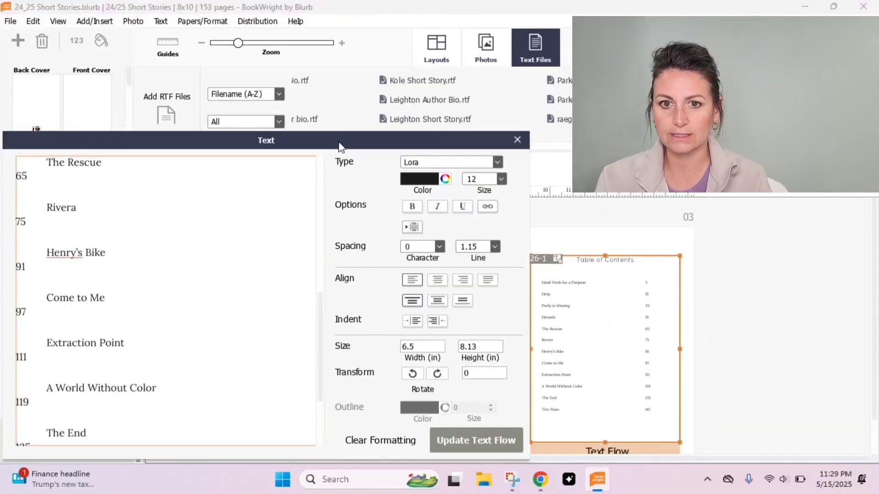
drag(339, 144, 560, 120)
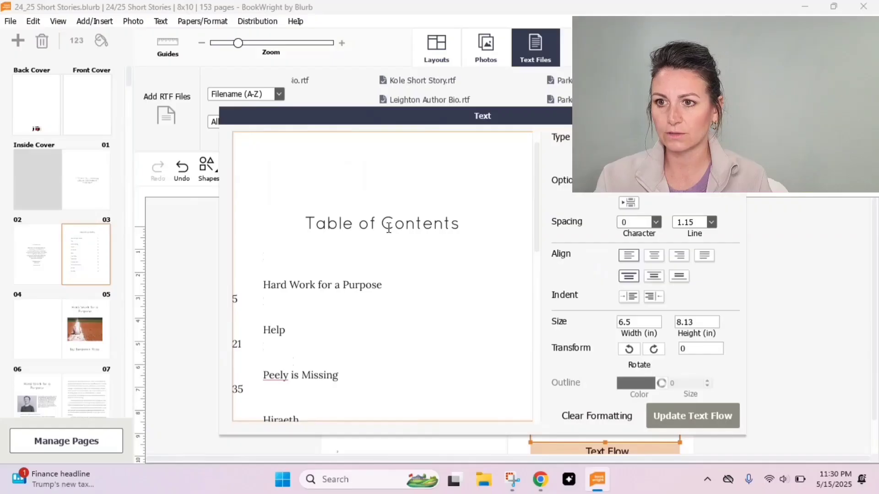
click(390, 224)
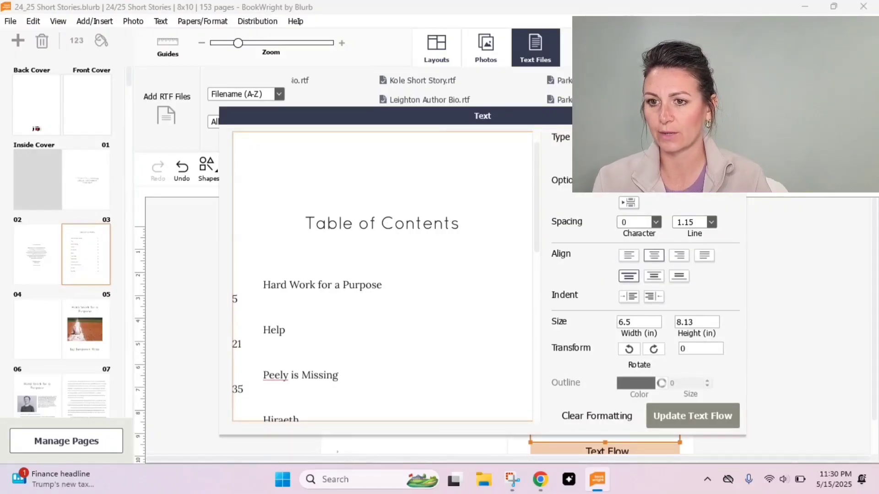
click(749, 283)
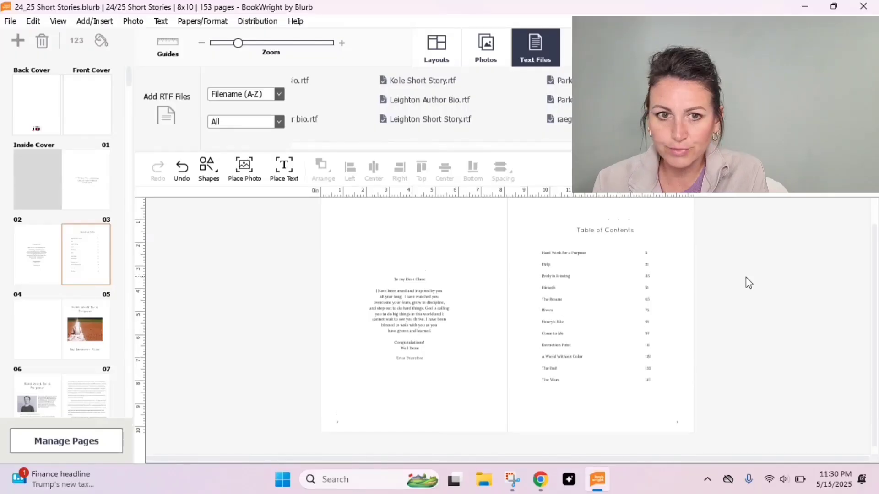
- Review the book's pages from the table of contents through the final story and return to the covers
scroll(95, 195, down, 15)
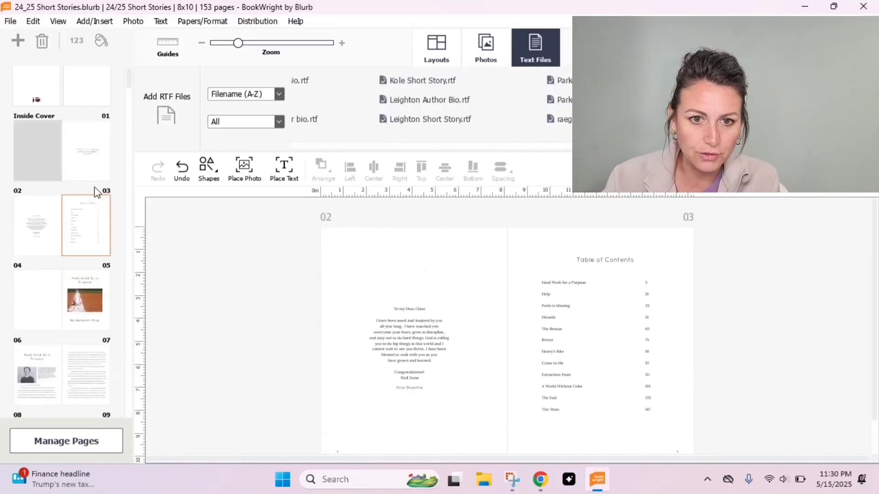
scroll(95, 195, down, 20)
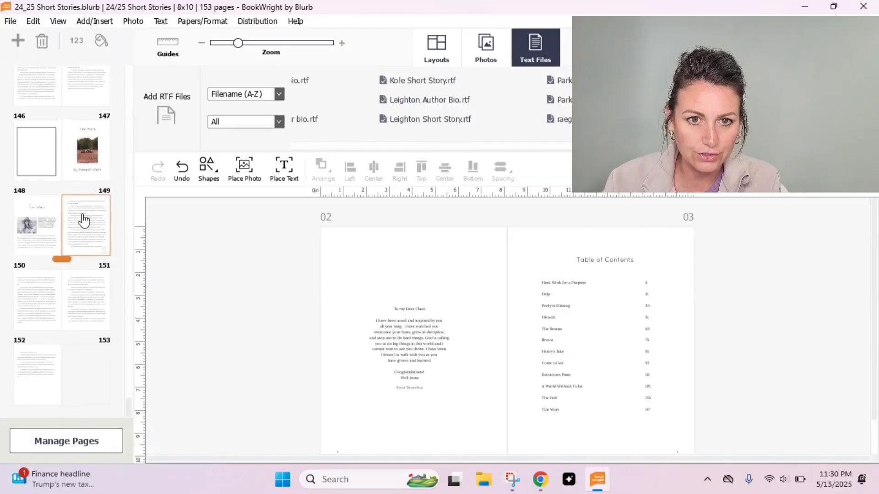
scroll(83, 220, up, 1)
scroll(83, 220, up, 20)
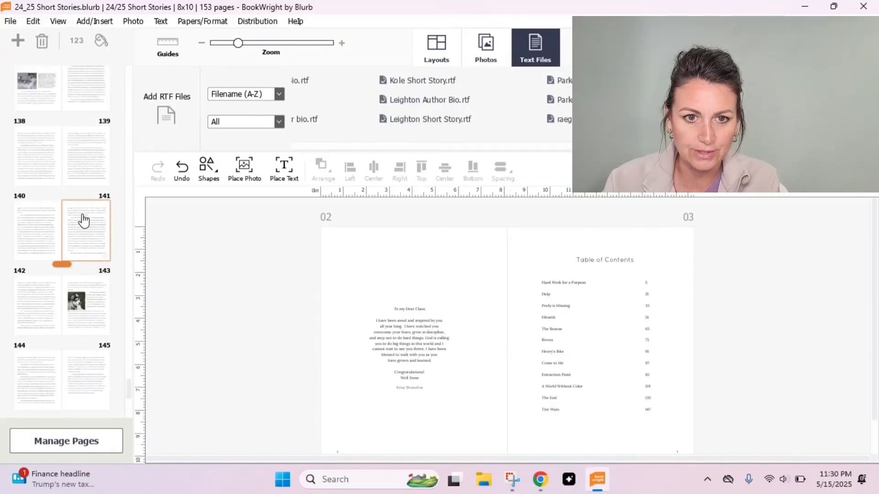
scroll(83, 220, up, 8)
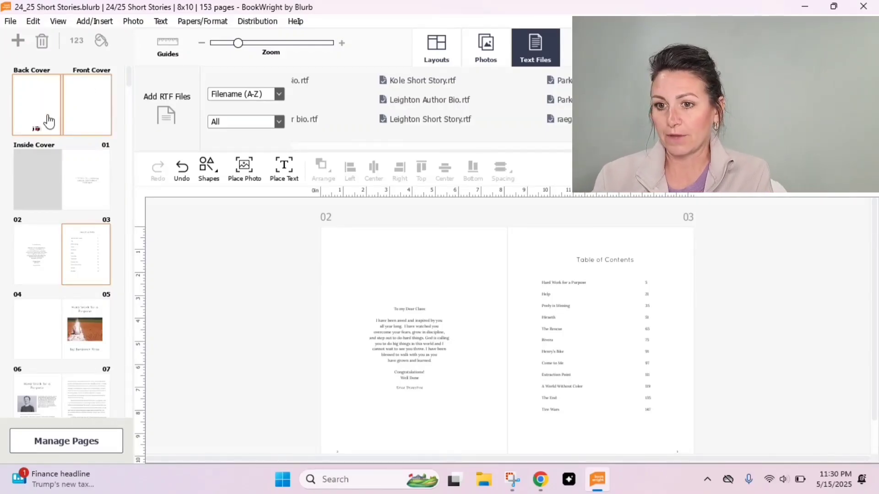
click(10, 21)
click(35, 169)
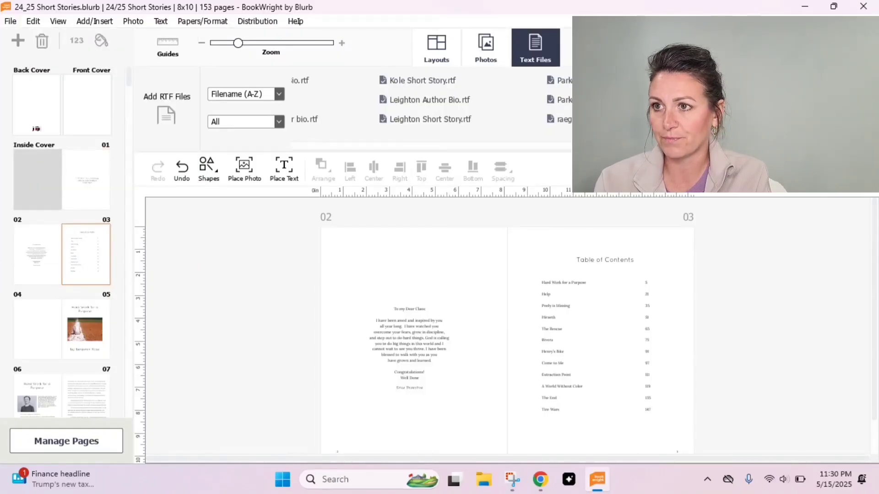
- Switch to Canva and start a new custom-size design with a width of 5000 px
key(alt+Tab)
click(158, 221)
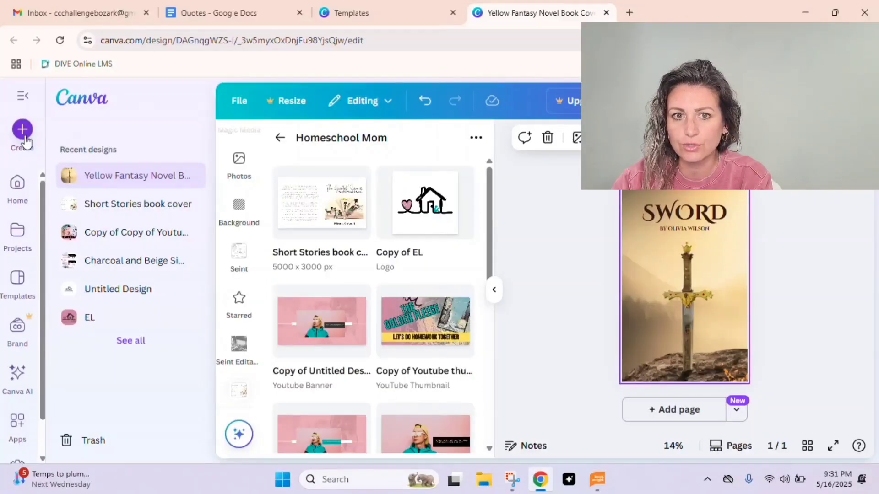
click(23, 130)
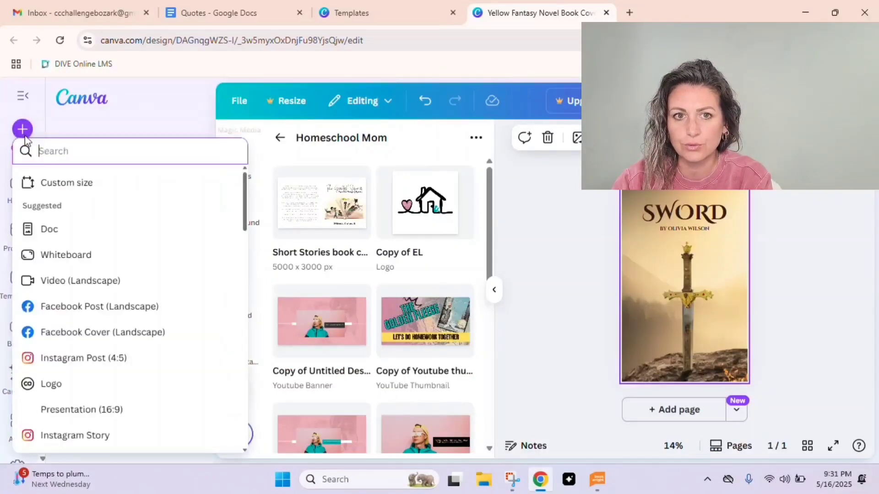
click(71, 189)
text(5000)
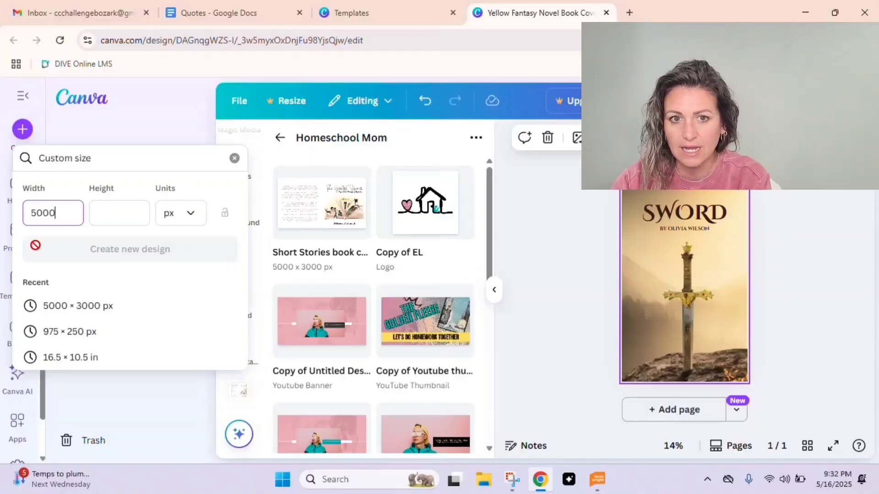
- Set the custom design's height to 2989 px and create the blank design
click(123, 217)
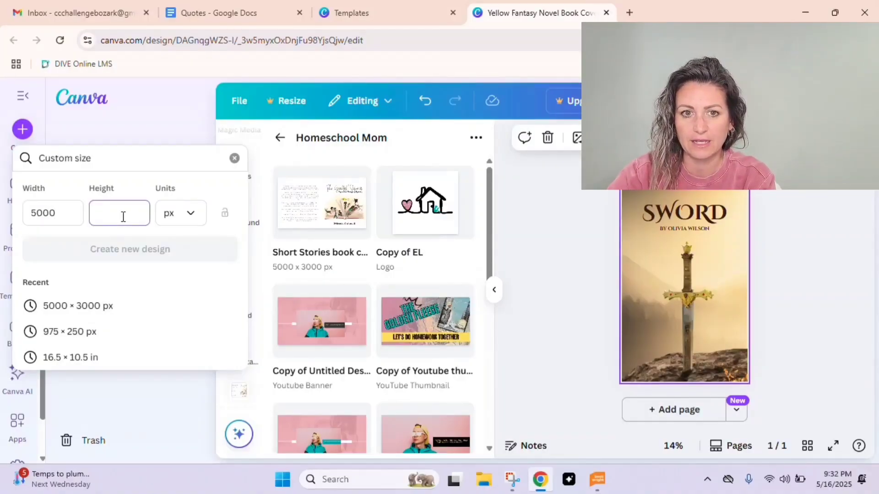
text(3000)
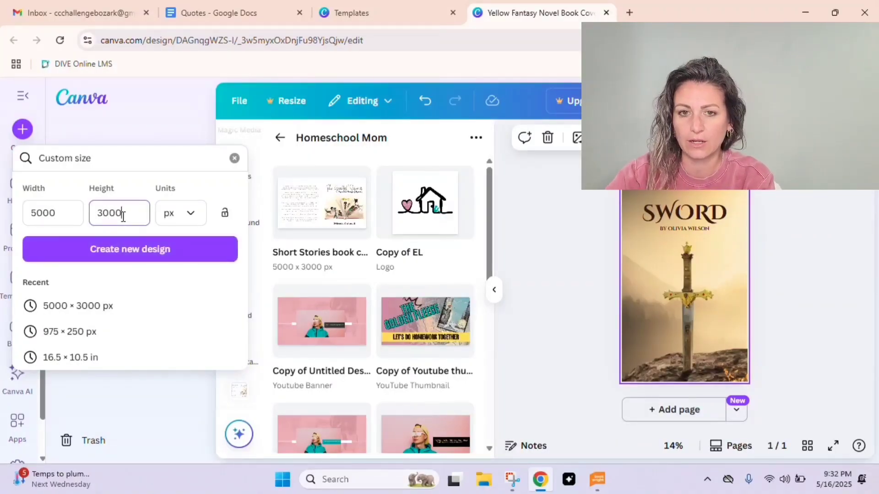
key(BackSpace)
key(BackSpace)
key(BackSpace)
key(BackSpace)
text(2989)
click(127, 260)
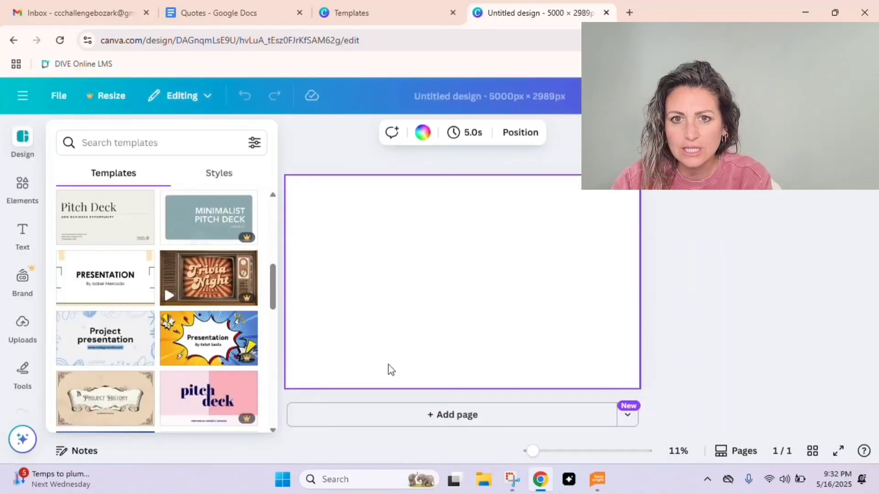
- Add a body text box to the blank cover and paste the copied story quotes into it
click(23, 235)
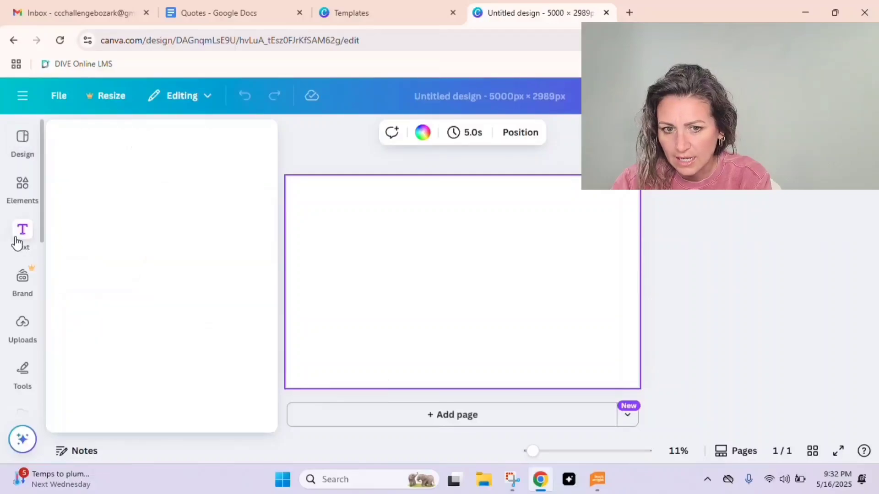
scroll(163, 341, down, 3)
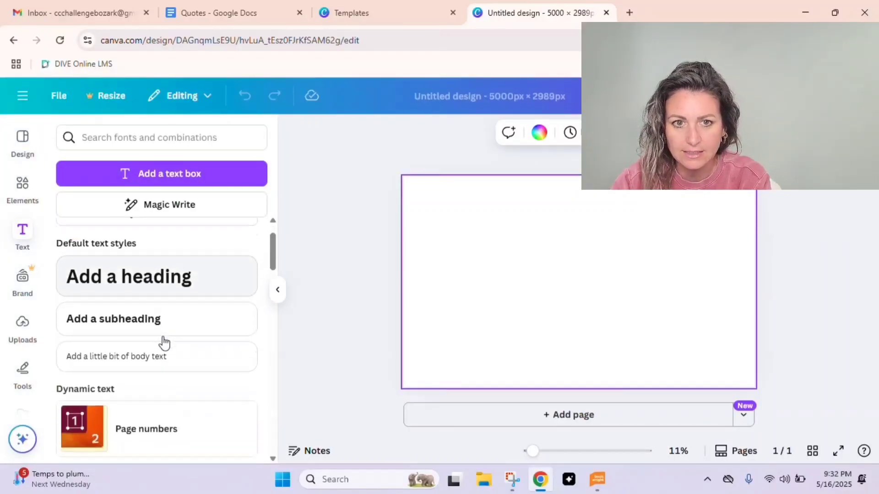
click(163, 342)
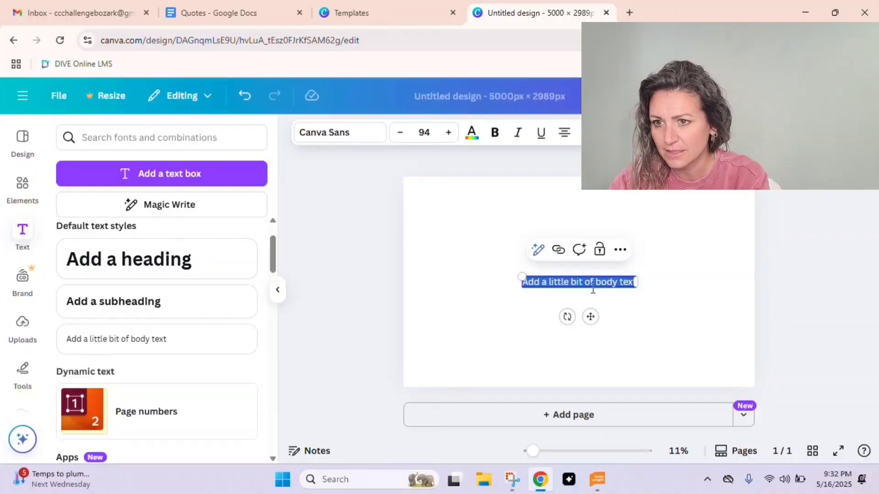
key(ctrl+v)
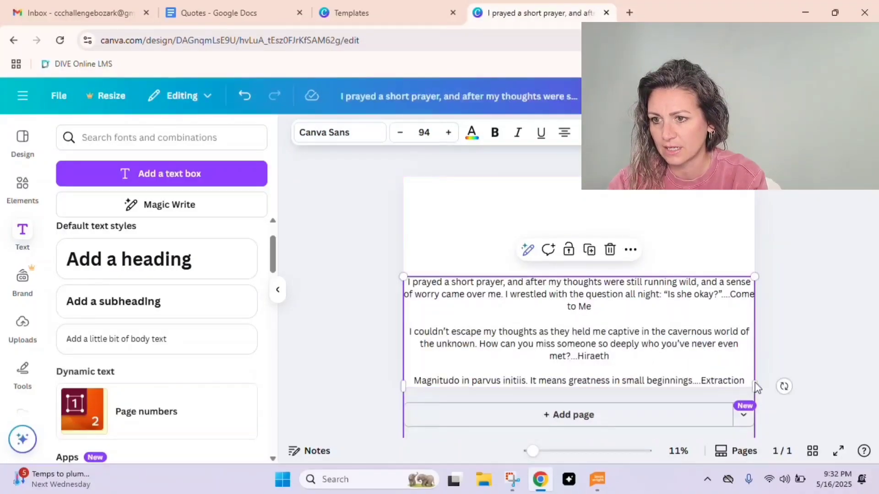
- Scale the quotes text down to size 61.6 and position it on the back cover half of the page
drag(759, 382, 515, 328)
drag(532, 391, 481, 249)
drag(534, 277, 573, 380)
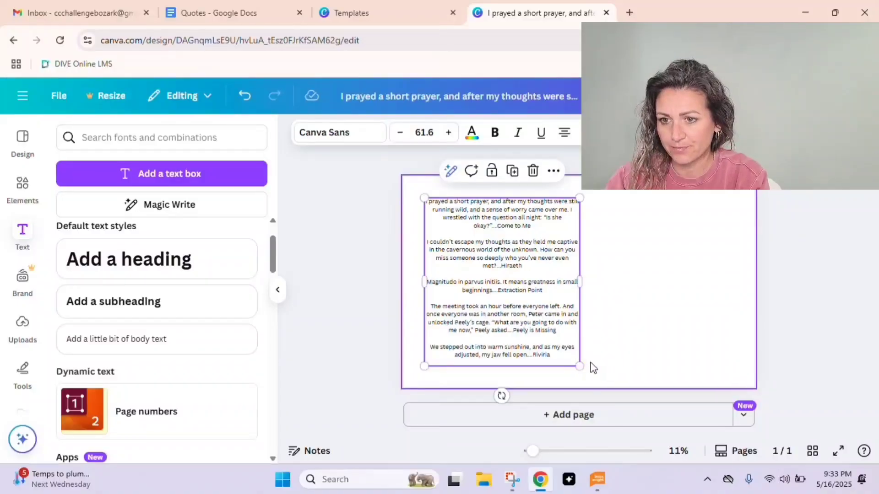
mouse_move(578, 366)
mouse_down()
mouse_move(571, 359)
mouse_move(578, 367)
mouse_up()
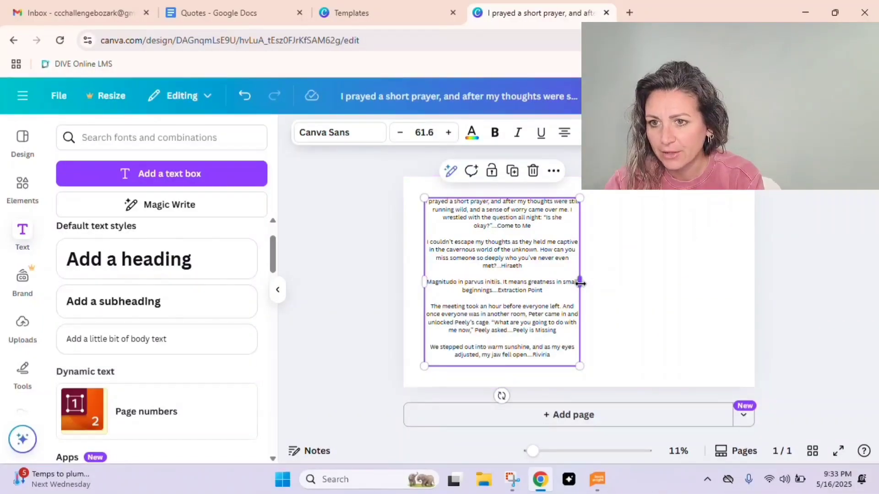
mouse_move(580, 284)
mouse_down()
mouse_move(594, 288)
mouse_move(579, 296)
mouse_up()
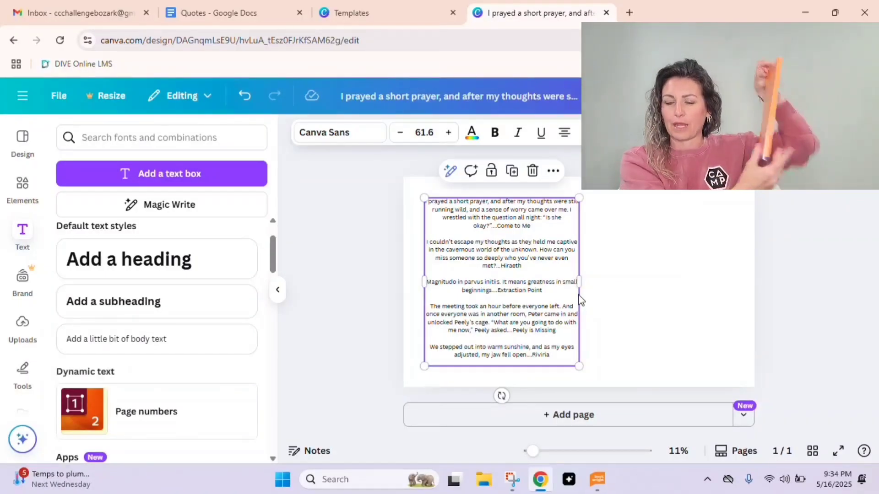
- Narrow the quotes text box slightly and scale its text to size 58.8, keeping it within the back cover half
drag(578, 279, 565, 280)
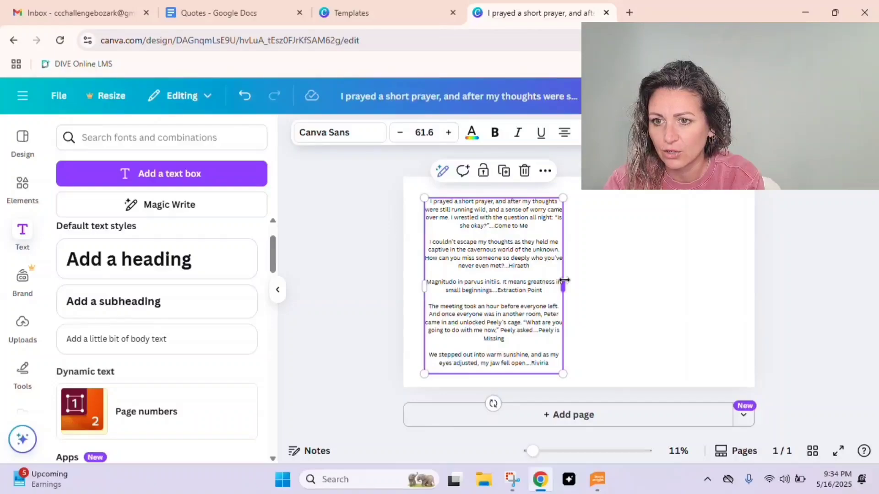
drag(562, 373, 559, 366)
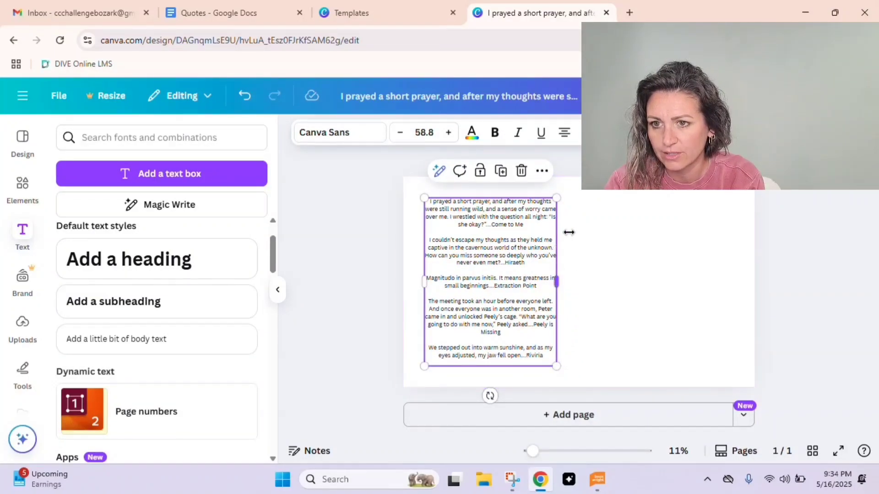
mouse_move(557, 283)
mouse_down()
mouse_move(583, 284)
mouse_move(571, 280)
mouse_up()
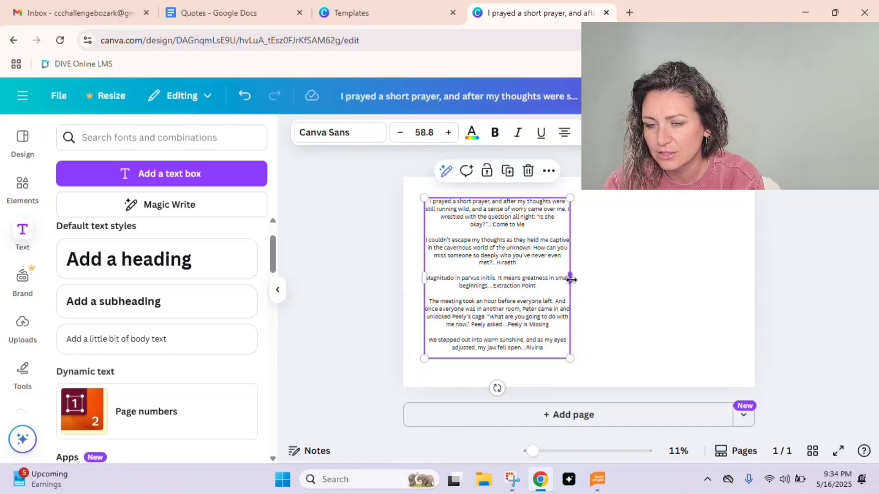
click(661, 286)
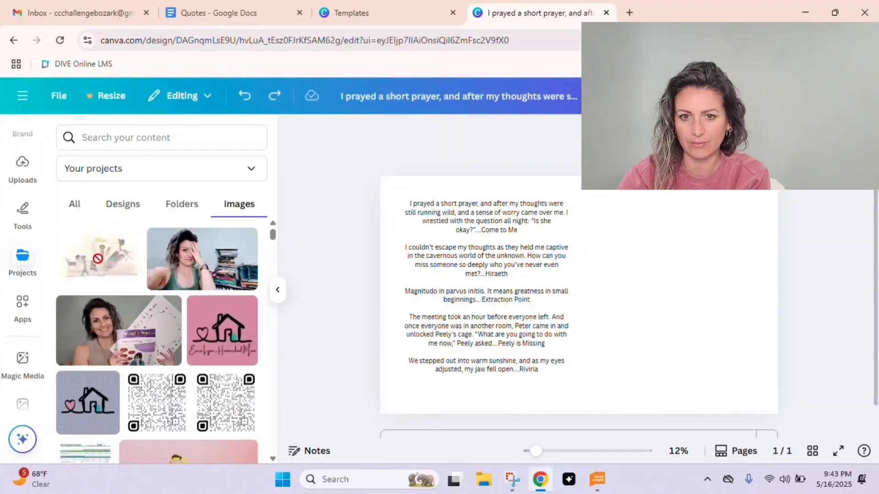
- Place the open-book illustration from the project images on the front cover half of the page
drag(89, 256, 613, 257)
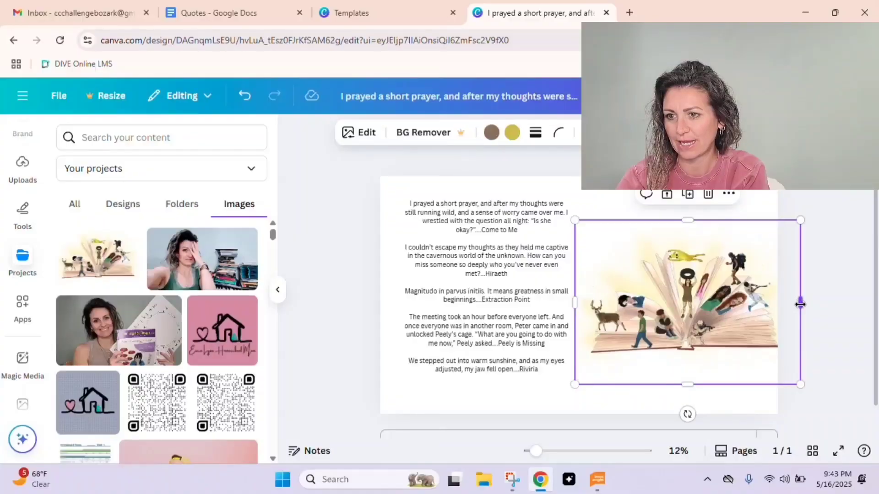
key(Escape)
- Add a text element from the text styles to the front cover and adjust its size
scroll(25, 322, down, 3)
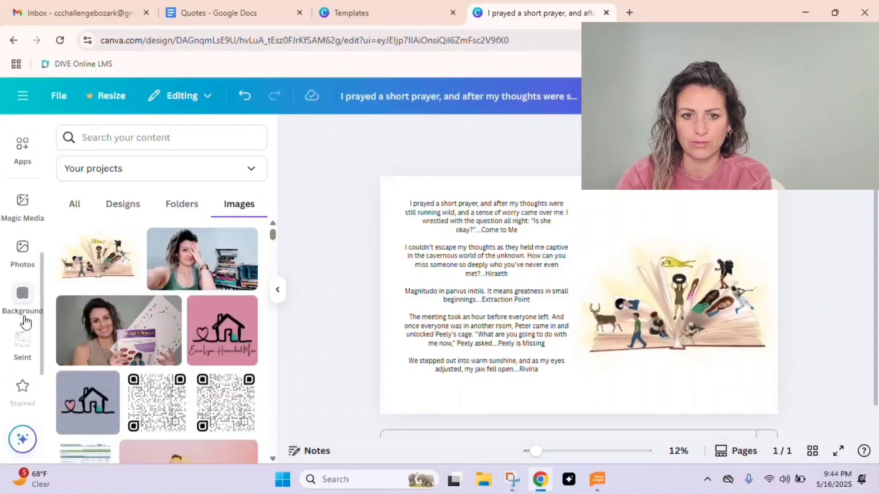
click(22, 233)
scroll(129, 370, up, 5)
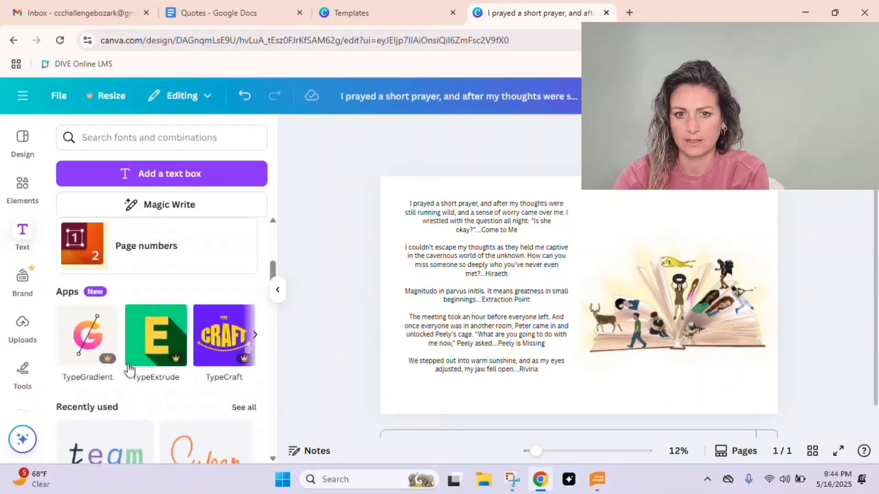
scroll(128, 369, up, 2)
scroll(127, 367, down, 3)
click(127, 366)
scroll(127, 367, down, 3)
drag(730, 249, 753, 251)
click(808, 261)
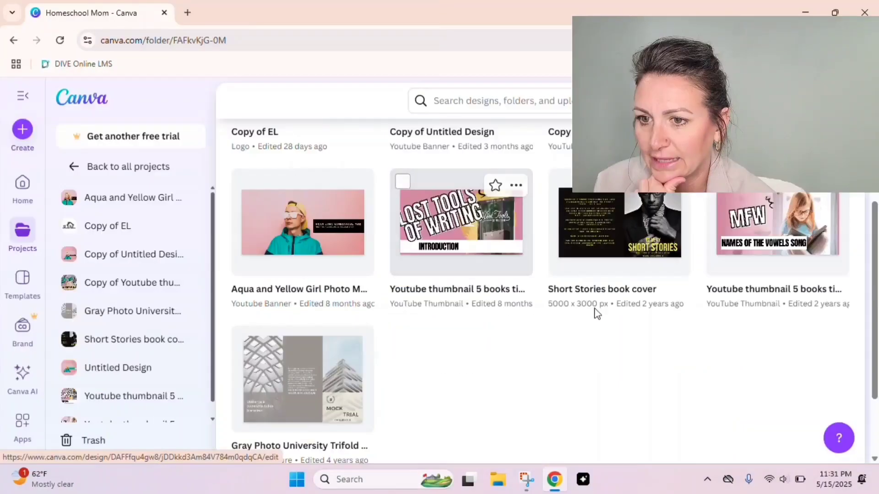
- Open the existing Short Stories book cover design from the projects folder for editing
click(626, 246)
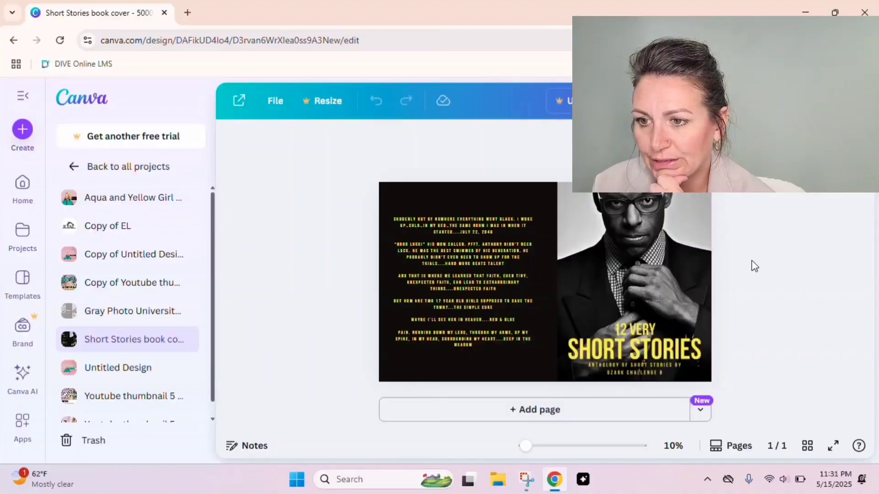
click(687, 252)
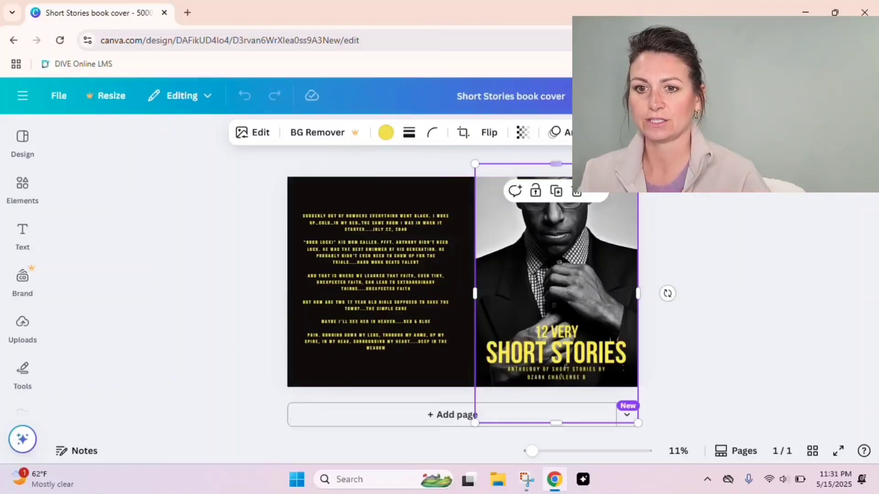
- Set the cover's background color to white and delete the front cover photo of the man in a suit
click(378, 170)
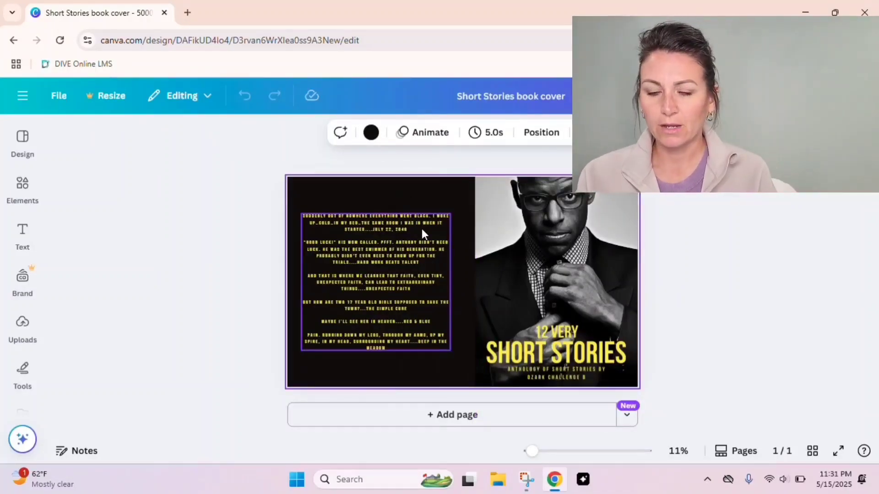
click(371, 132)
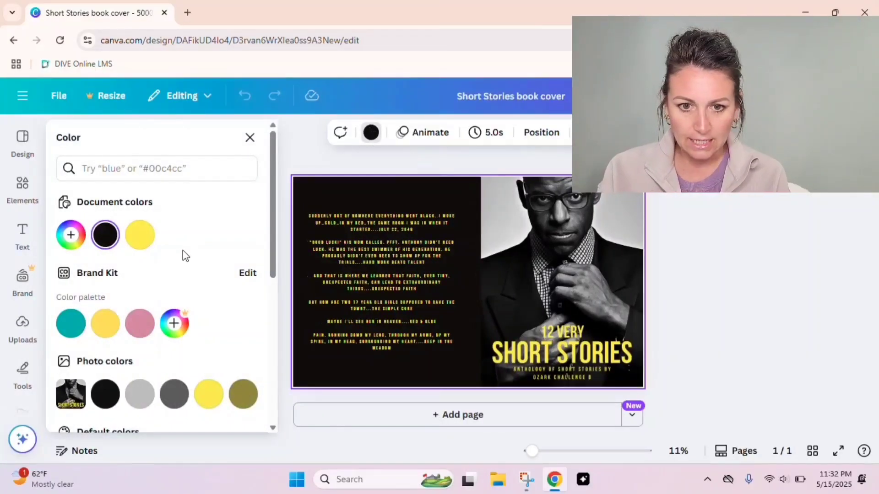
scroll(148, 337, down, 3)
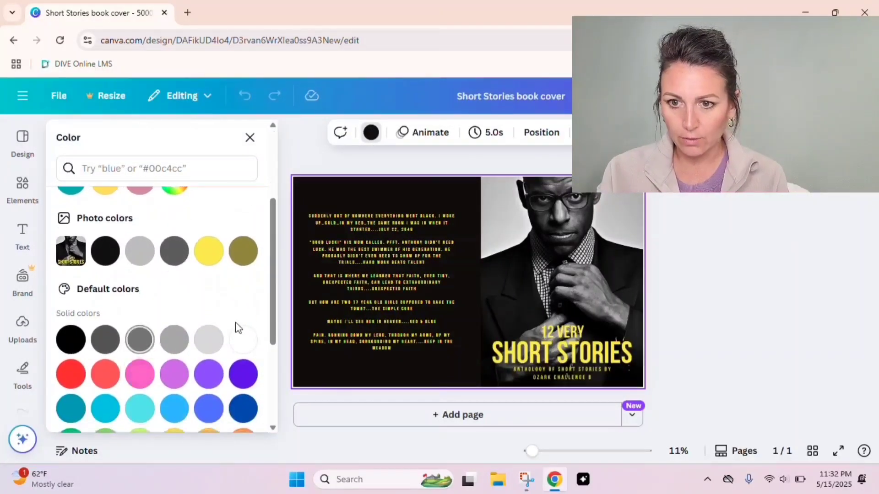
click(243, 341)
click(515, 255)
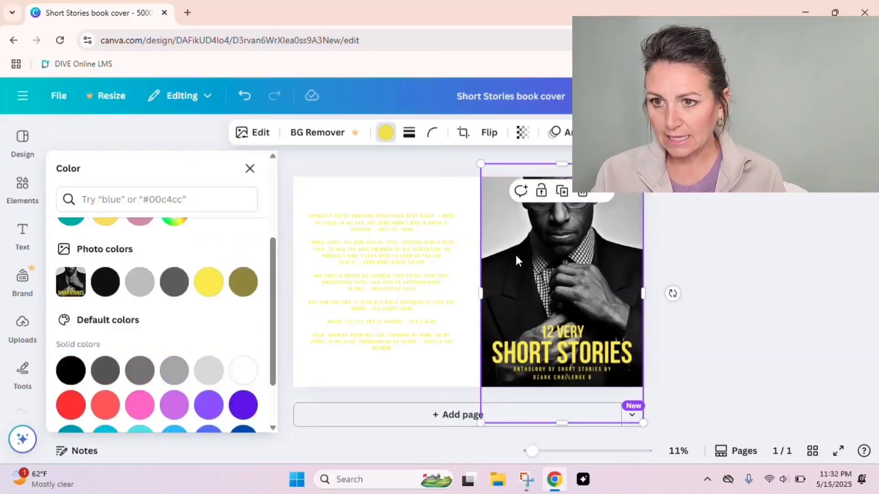
click(583, 193)
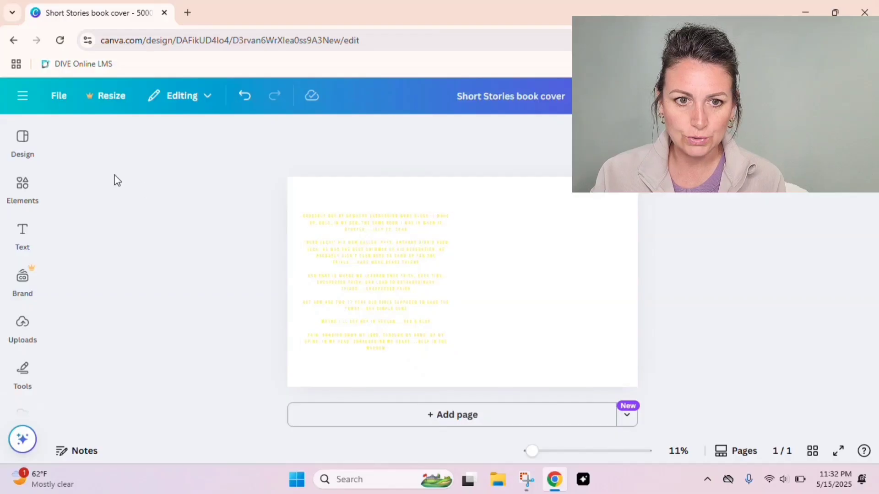
- Upload the Book Cover image from the 2025 Short Stories folder
click(23, 188)
scroll(88, 258, down, 5)
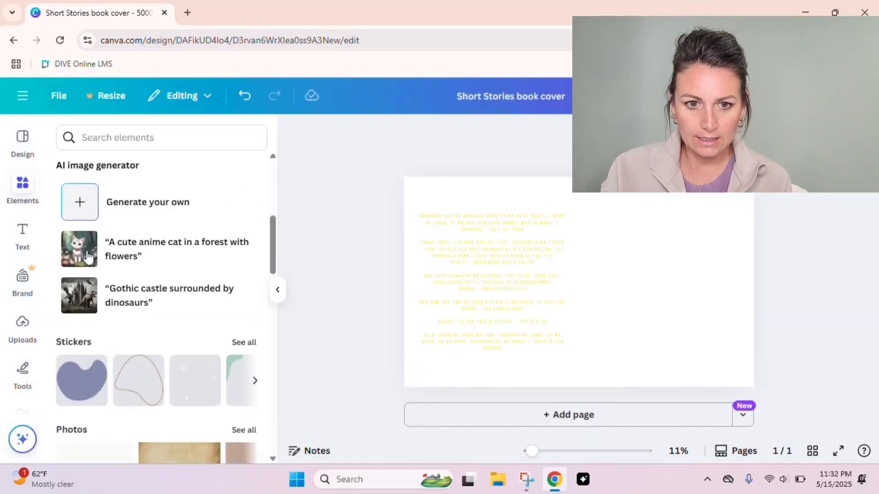
scroll(88, 257, down, 2)
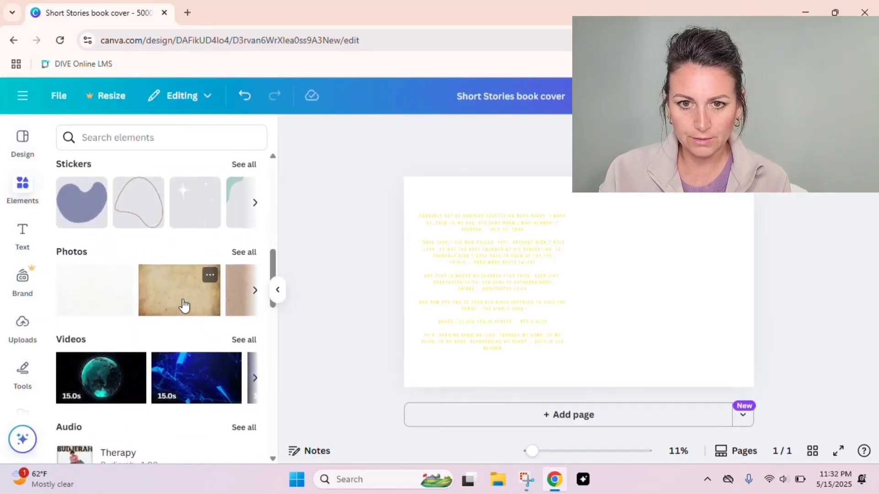
scroll(183, 304, down, 2)
scroll(22, 260, down, 1)
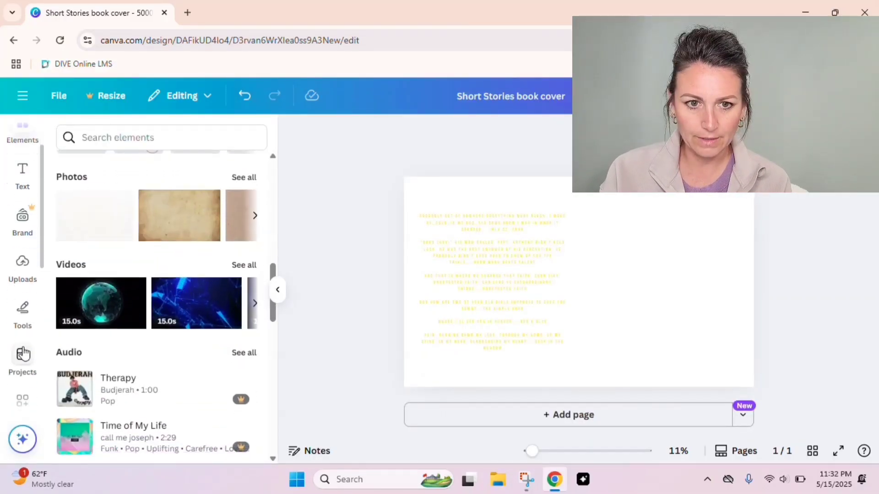
click(24, 267)
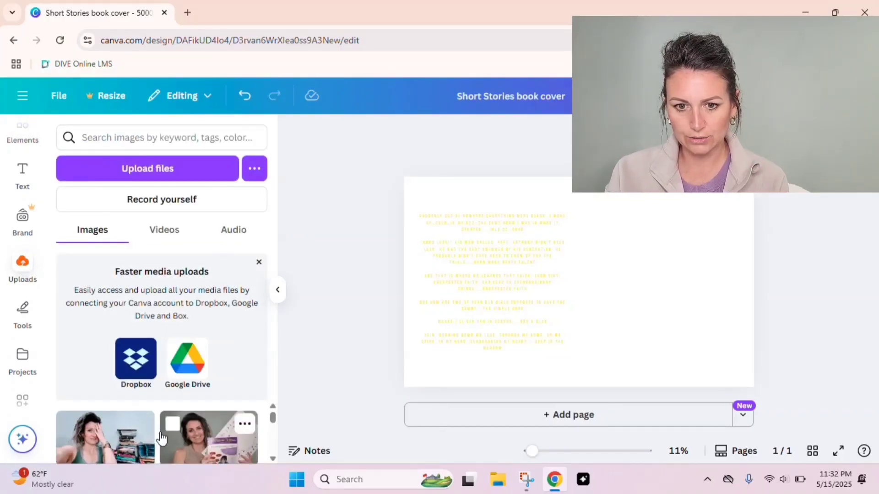
click(156, 169)
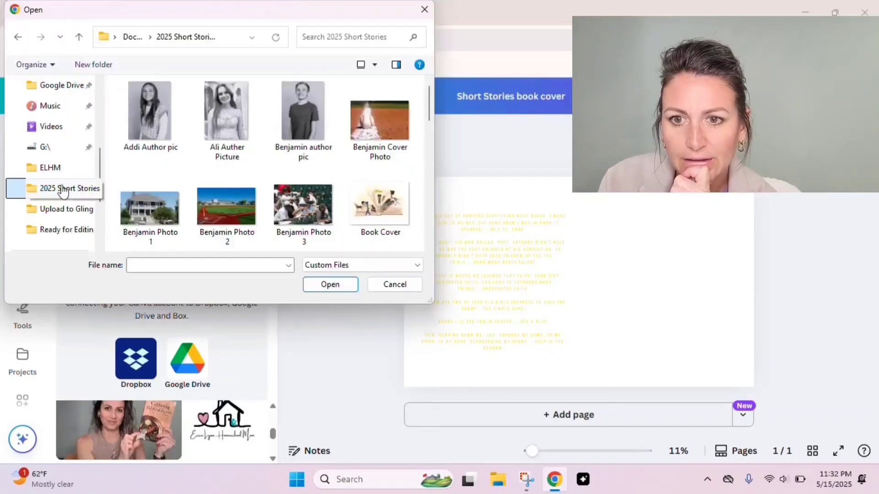
double_click(387, 204)
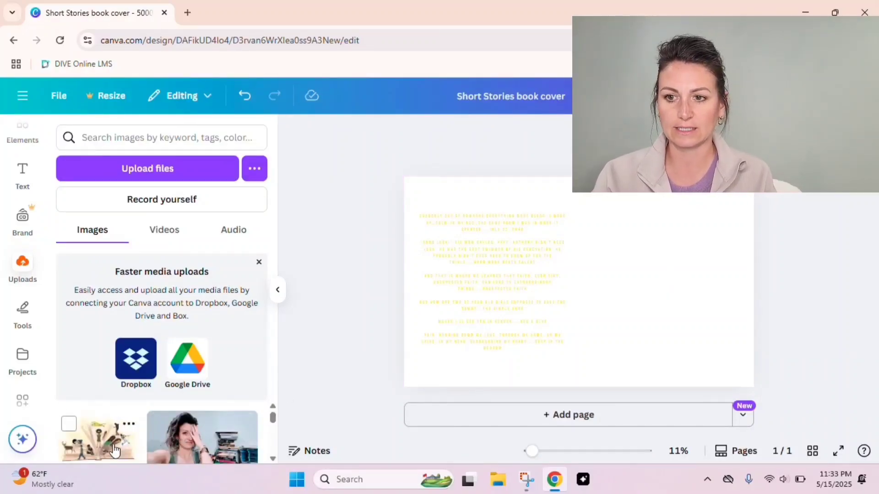
- Insert the uploaded book illustration on the front cover half and shrink it so it clears the back cover text
click(99, 435)
drag(595, 305, 669, 318)
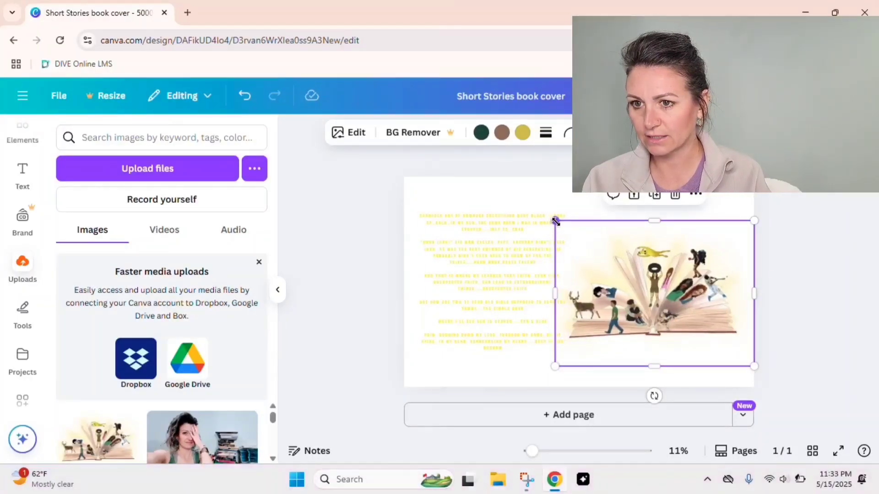
drag(554, 220, 580, 237)
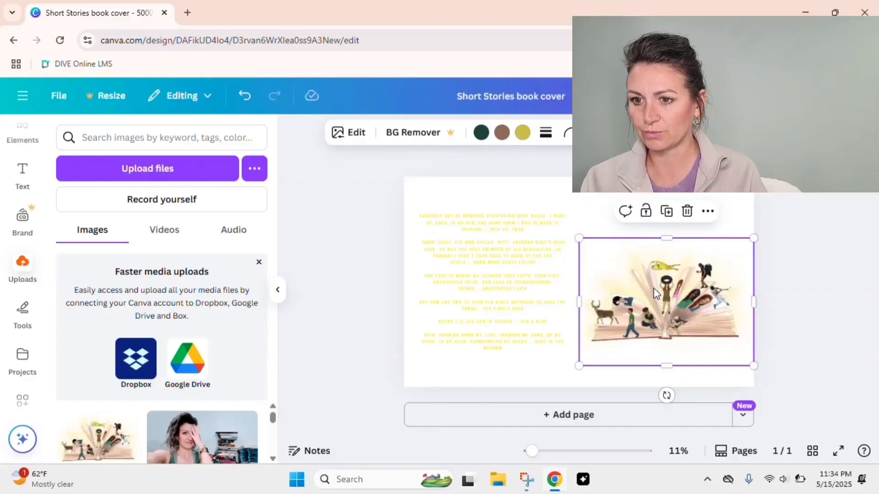
click(792, 266)
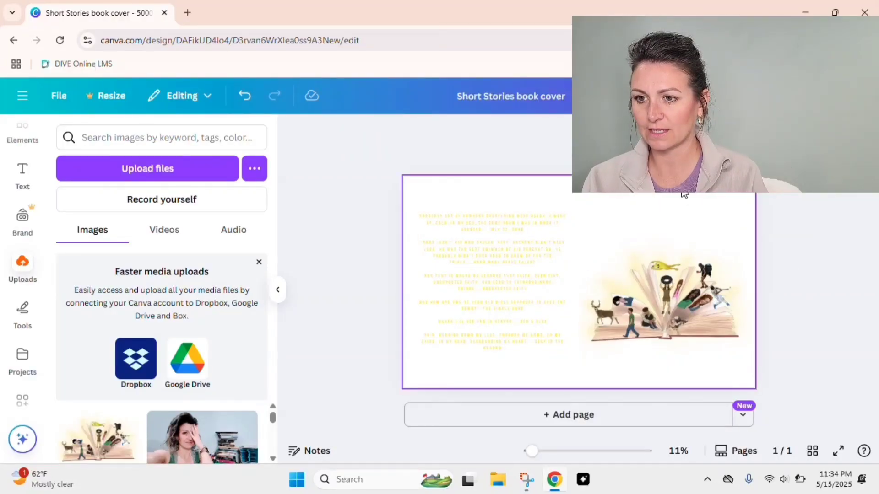
- Move the book illustration lower on the front cover and reduce its size a little more
drag(656, 290, 656, 301)
drag(578, 247, 589, 253)
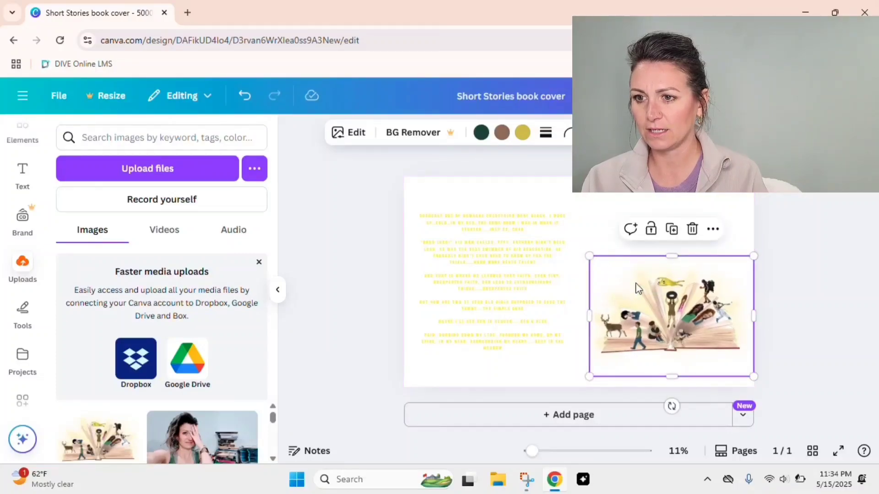
click(775, 290)
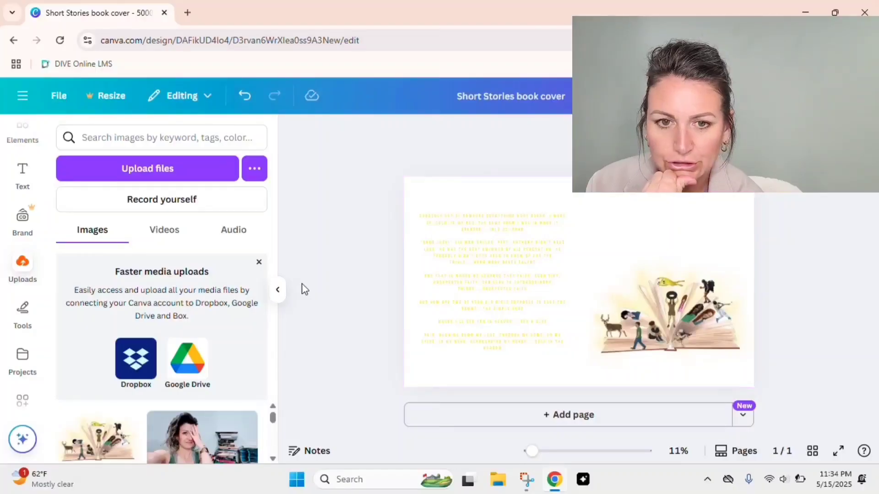
- Add the recently used "Super Mom!" font combination to the front cover above the book illustration
scroll(174, 421, down, 2)
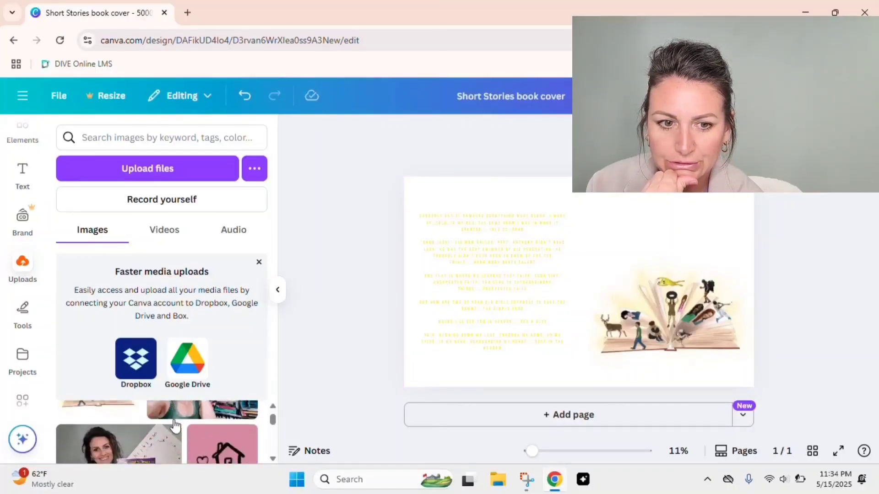
scroll(137, 412, up, 2)
click(21, 180)
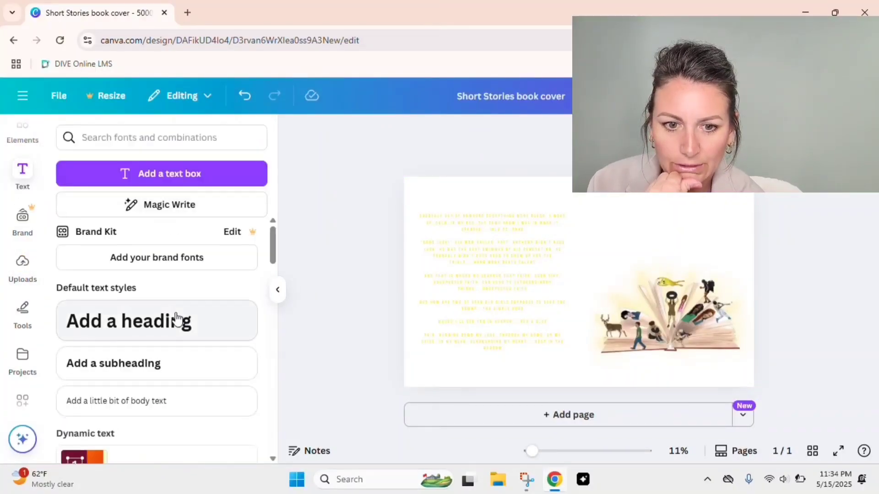
scroll(177, 318, down, 3)
scroll(176, 315, down, 4)
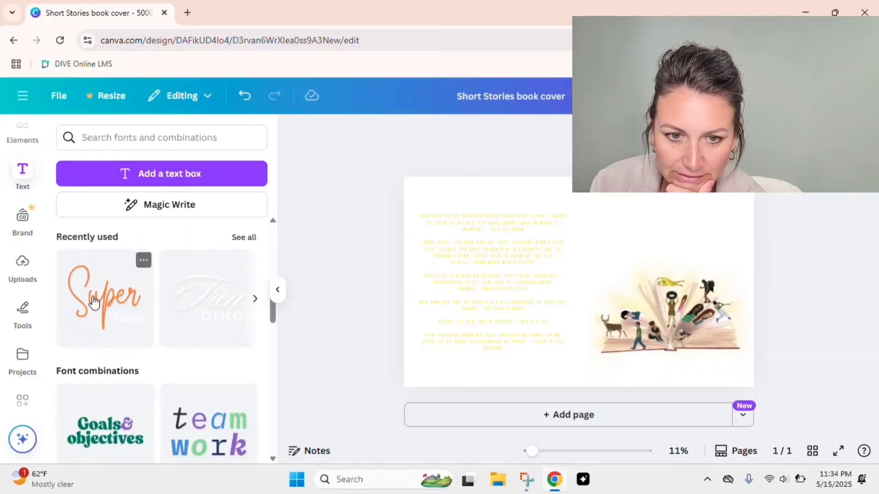
drag(94, 302, 674, 231)
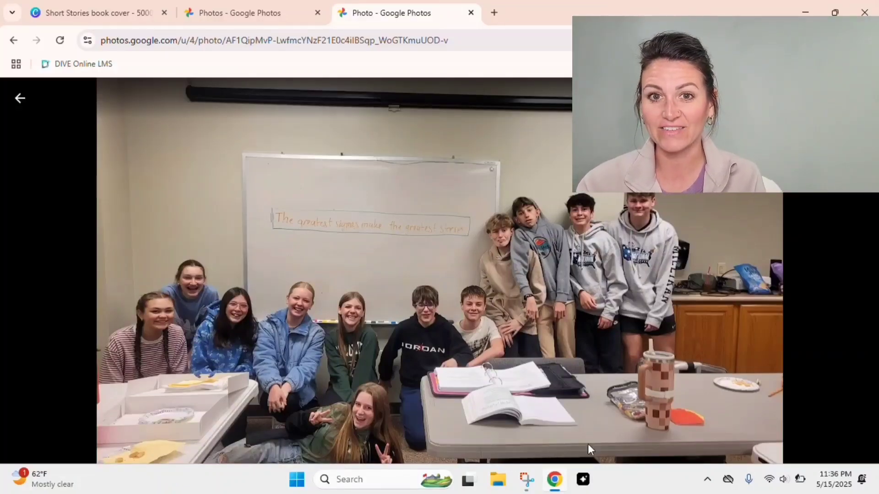
- Return to the cover design, replace the heading "Super" with "The Greatest Sigmas" and widen its text box
click(109, 14)
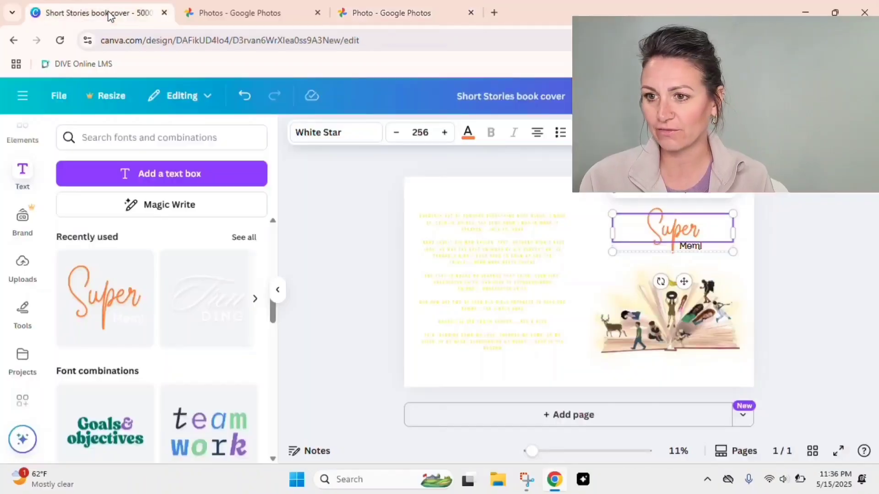
double_click(673, 231)
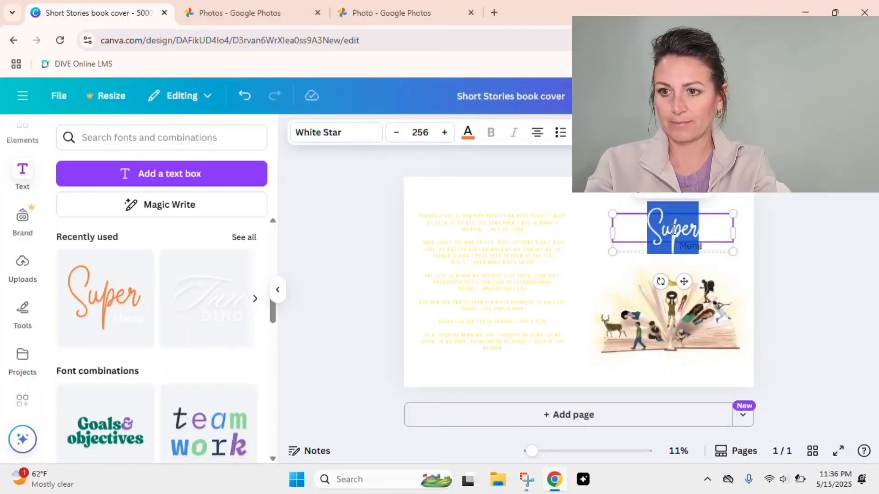
text(The Greatest)
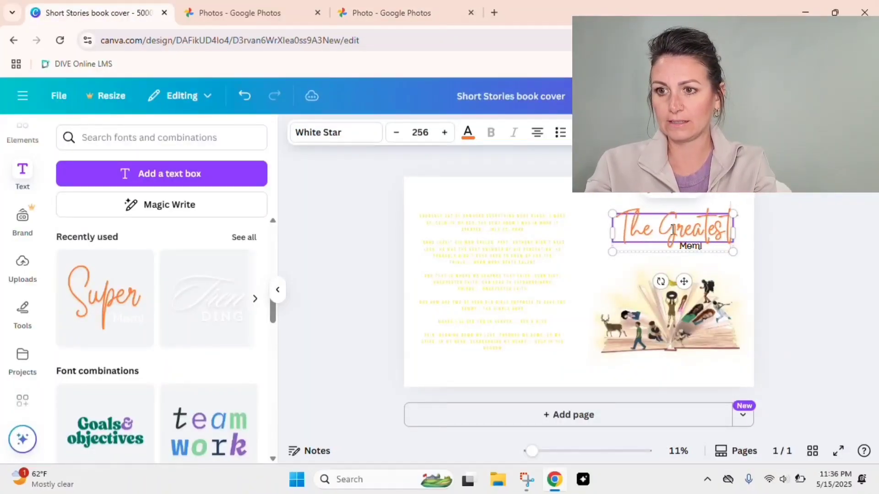
text( Sigmas)
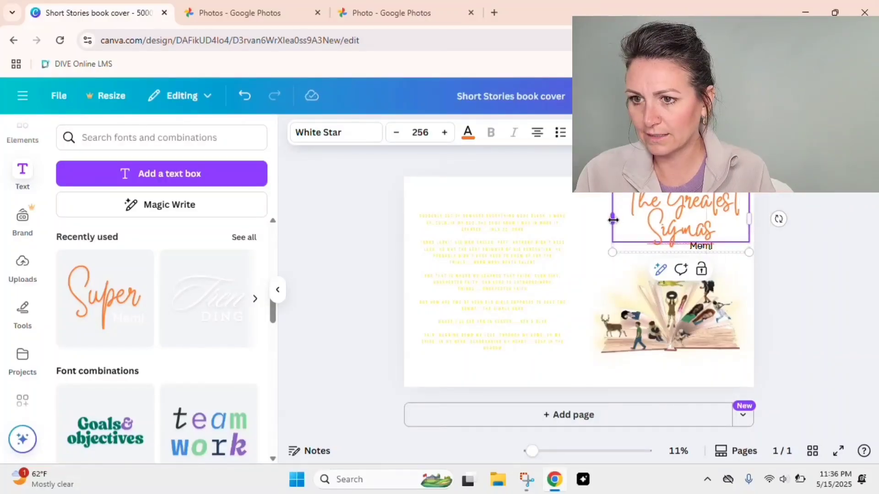
drag(613, 220, 597, 220)
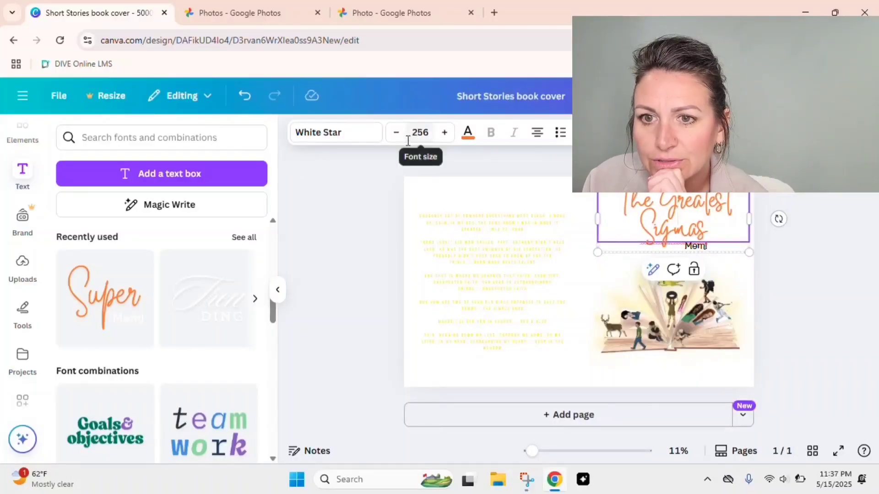
- Set the title "The Greatest Sigmas" to font size 200 and shift the text group slightly up and left
click(419, 132)
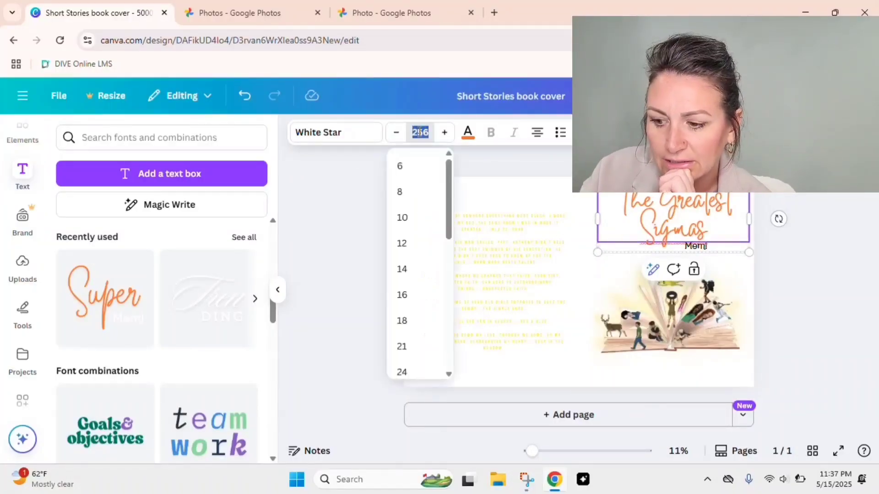
text(200)
key(Return)
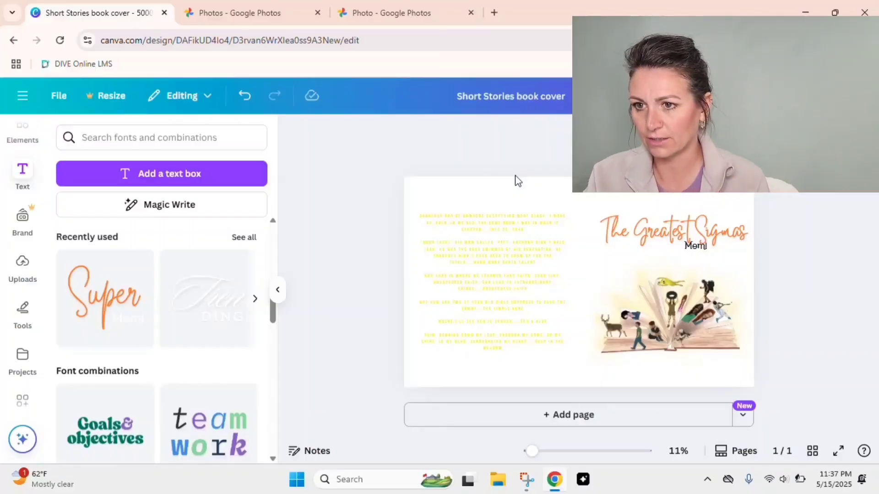
click(667, 231)
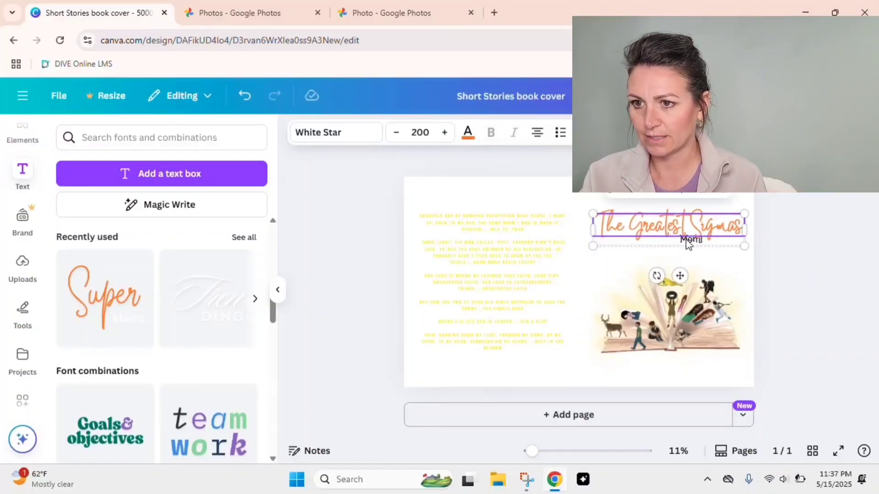
right_click(688, 244)
click(827, 263)
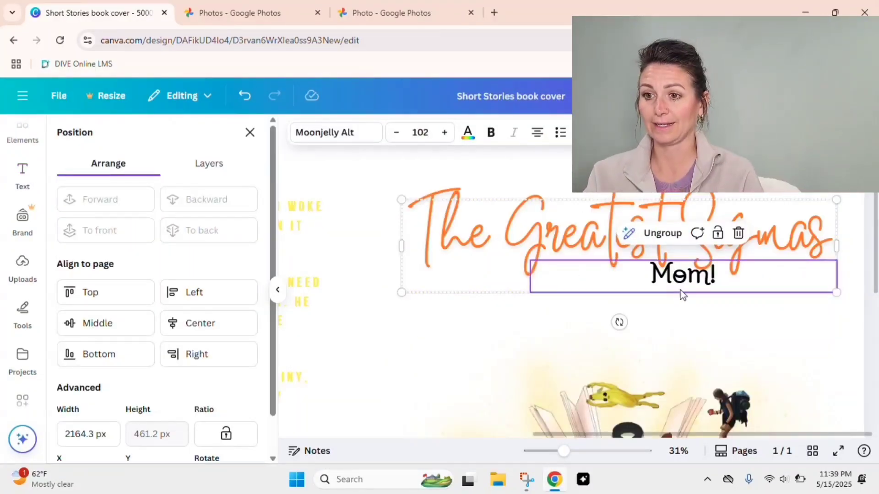
click(699, 293)
click(699, 294)
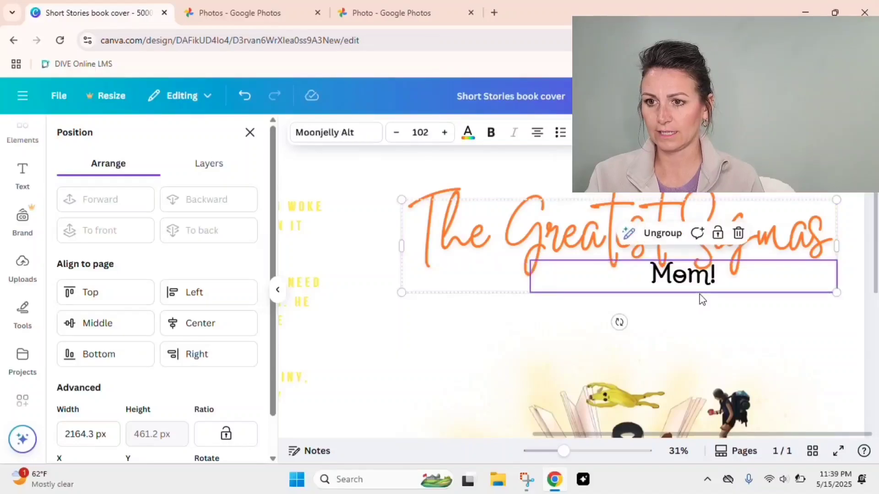
key(Delete)
click(691, 302)
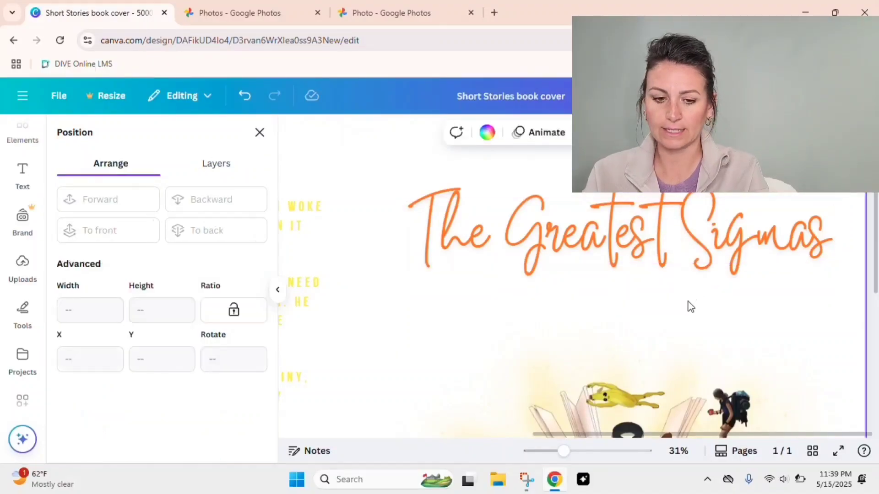
key(ctrl+z)
- Replace the subtitle "Mom!" with "Make the Greatest Stories" and set its font size to 90
double_click(689, 293)
text(M)
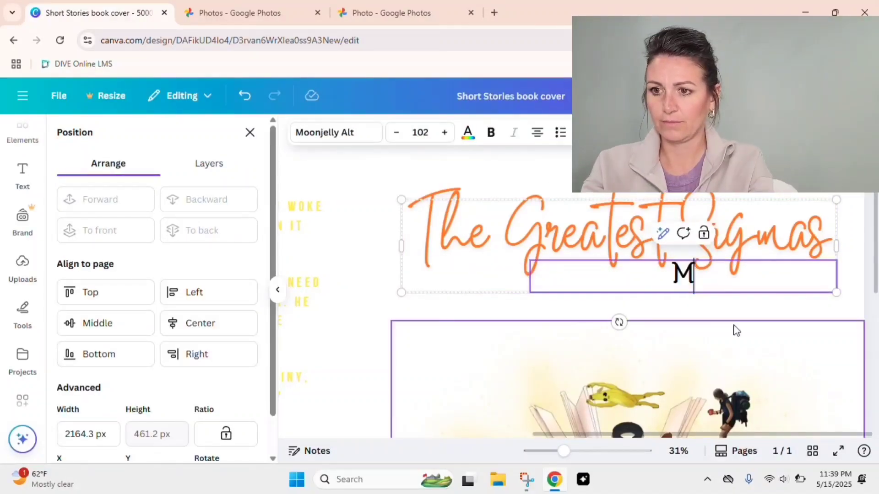
text(ake )
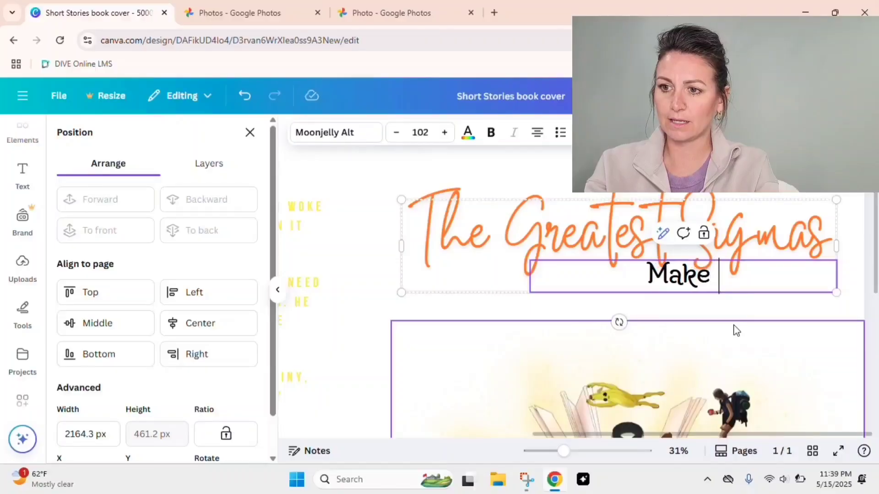
text(the Greatest Stories)
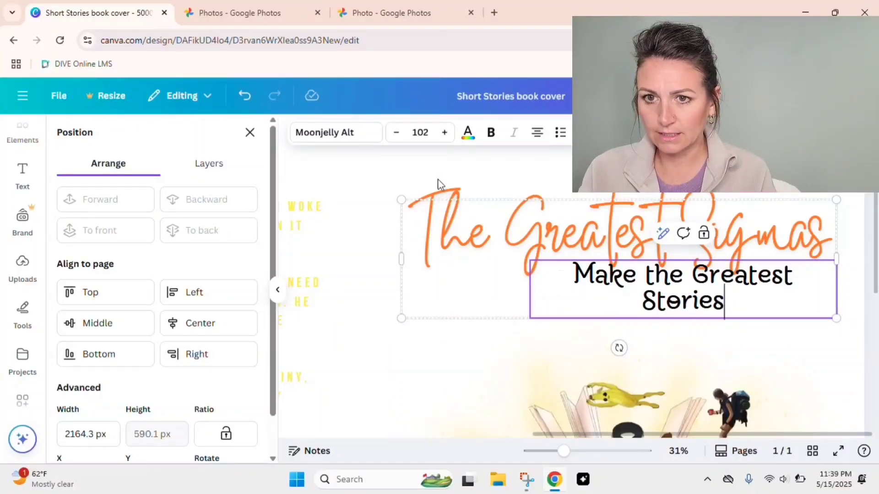
click(416, 133)
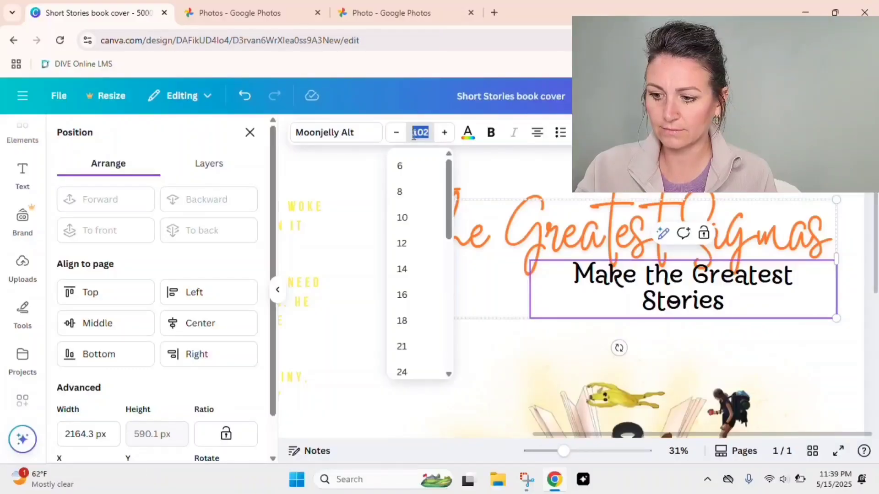
text(90)
click(471, 162)
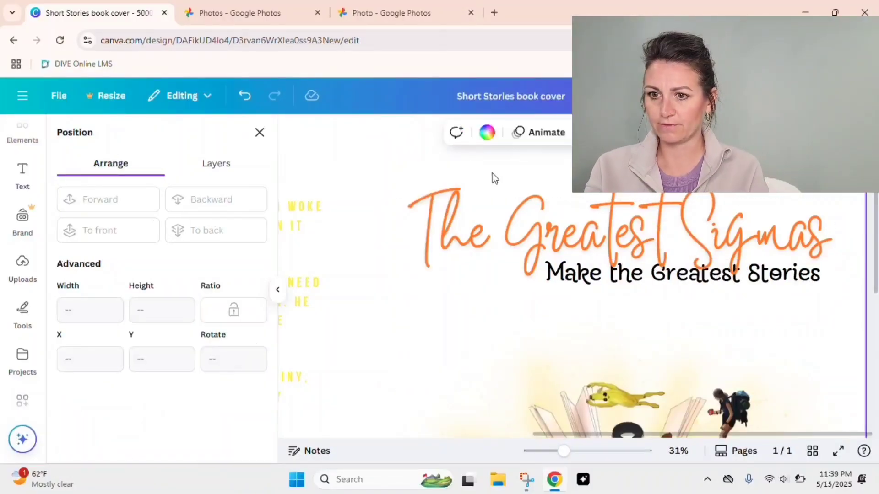
scroll(594, 230, down, 5)
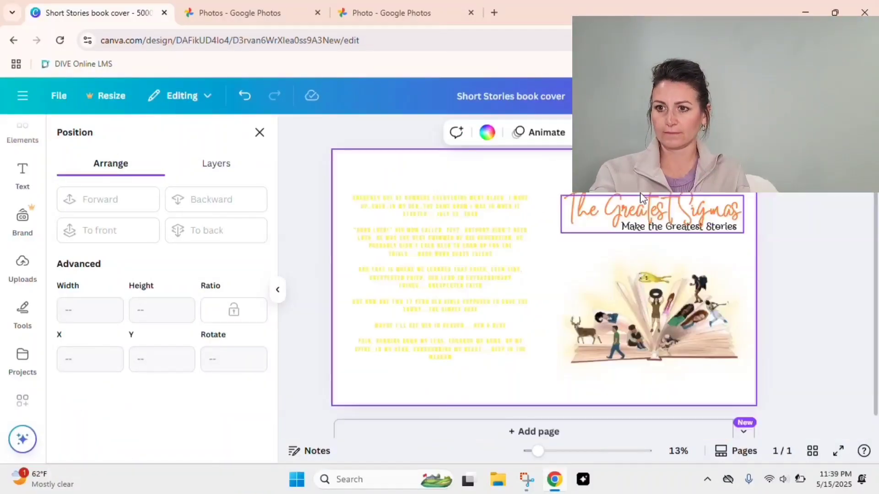
click(787, 250)
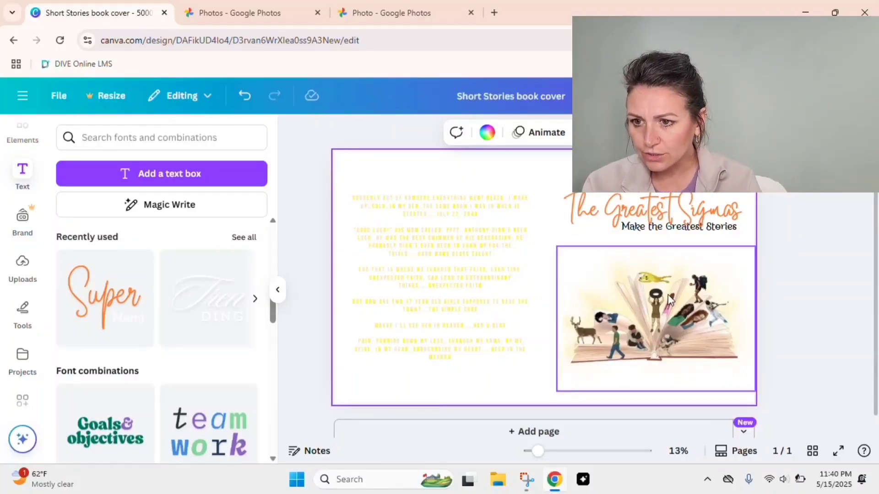
- Recolor the title "The Greatest Sigmas" with the brown #7b604a from the book illustration's photo colors, after trying the cream and tan tones
scroll(668, 295, up, 3)
scroll(668, 300, up, 2)
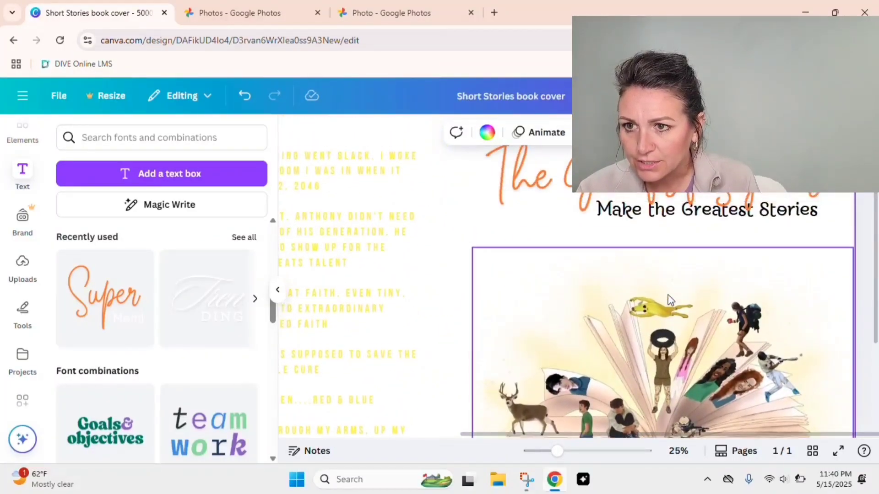
click(650, 184)
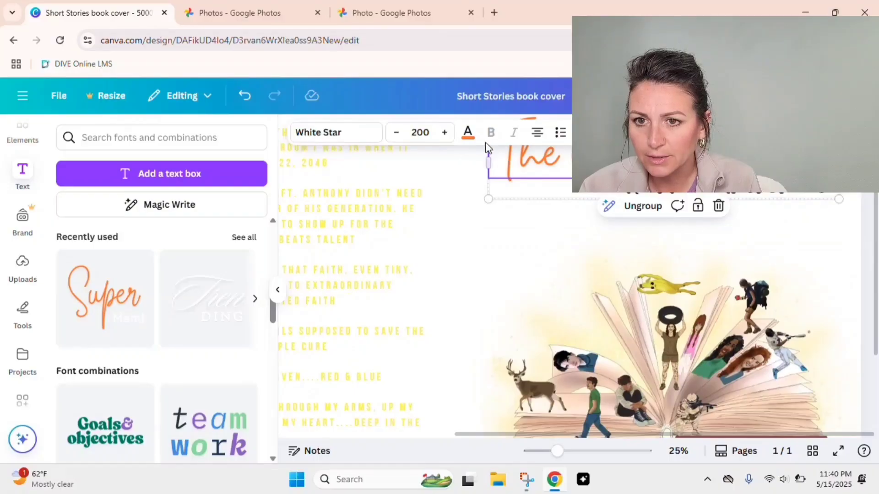
click(468, 133)
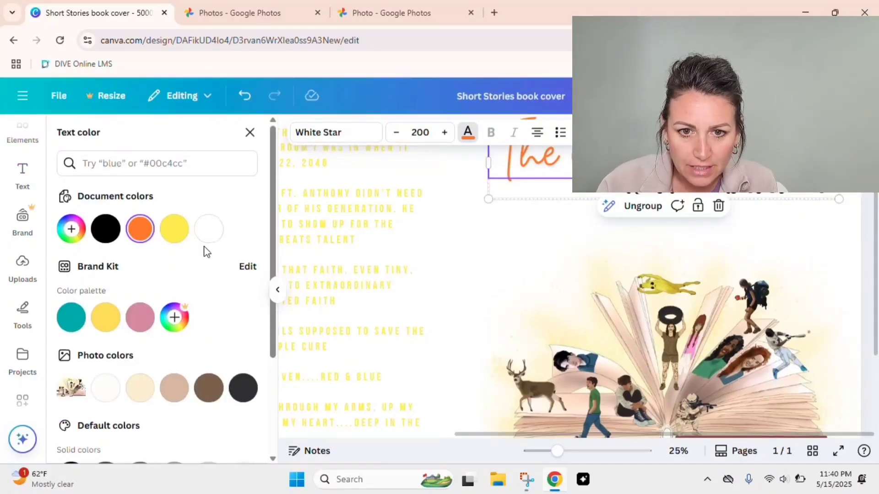
scroll(204, 249, down, 2)
click(139, 299)
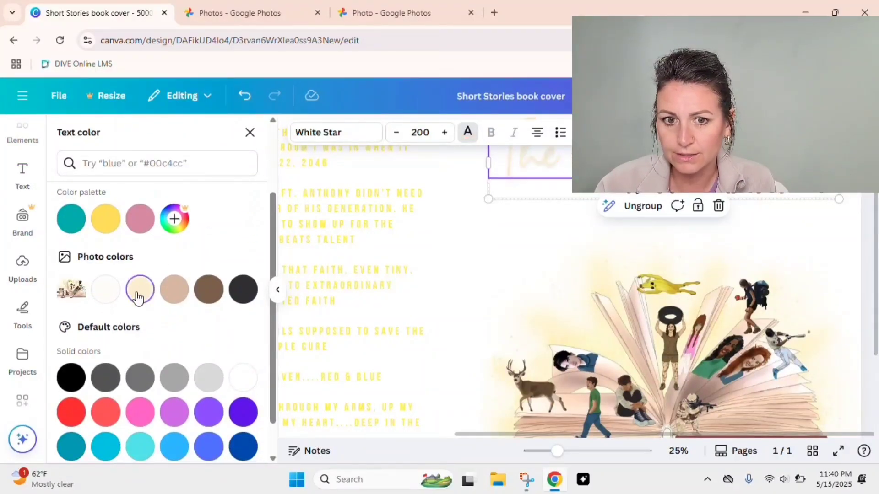
click(174, 300)
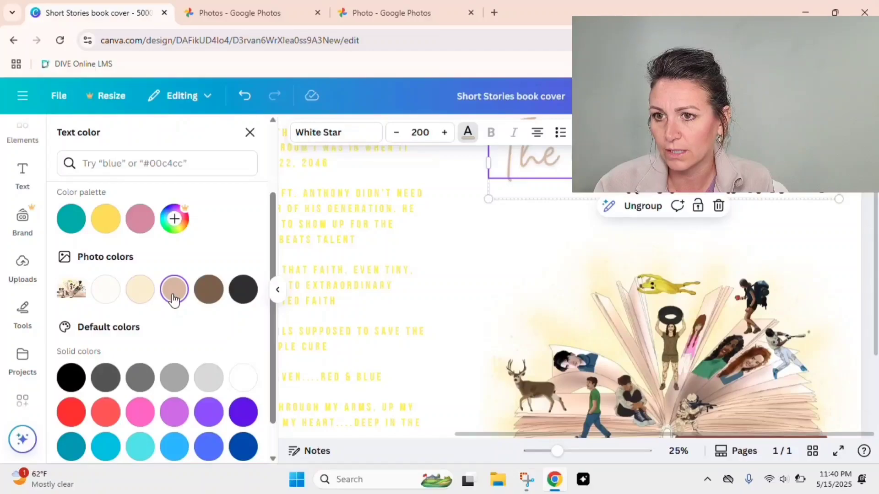
scroll(183, 297, down, 1)
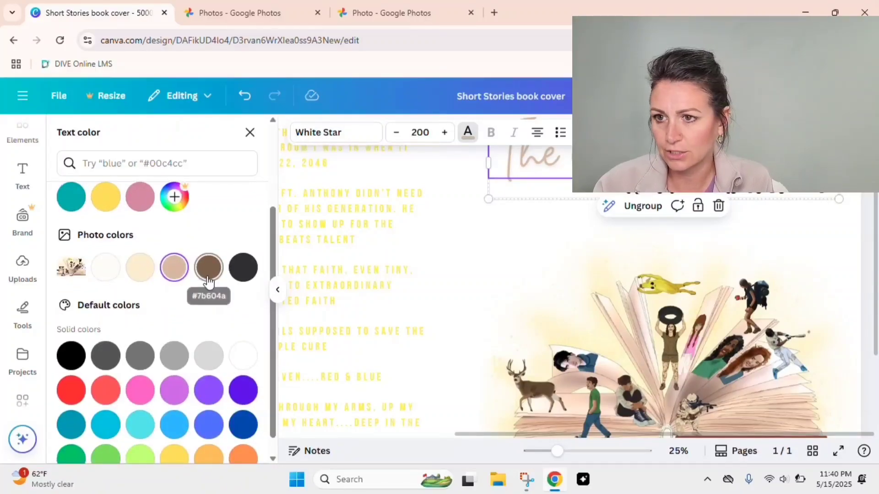
click(205, 280)
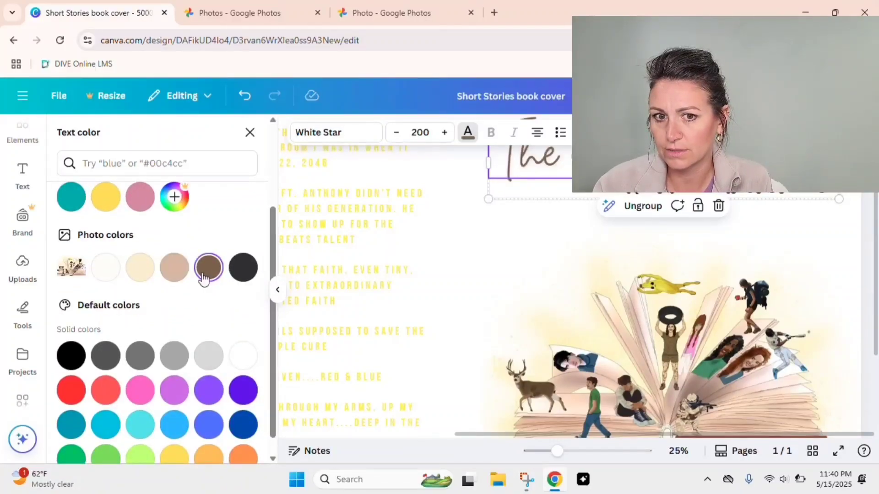
click(176, 270)
scroll(480, 255, up, 1)
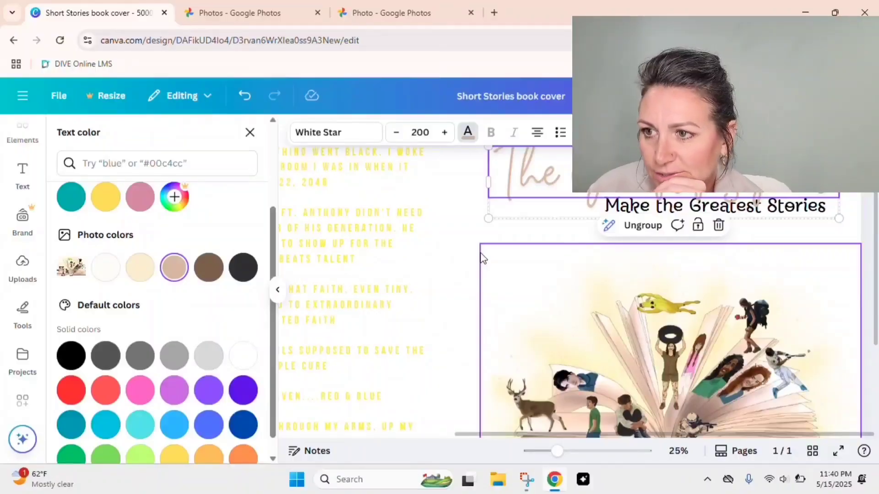
click(209, 267)
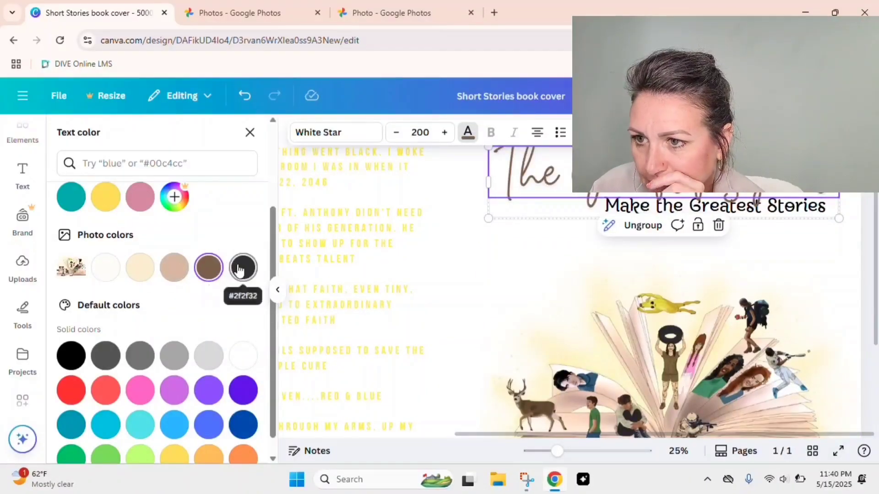
click(589, 270)
ctrl+scroll(762, 271, down, 1)
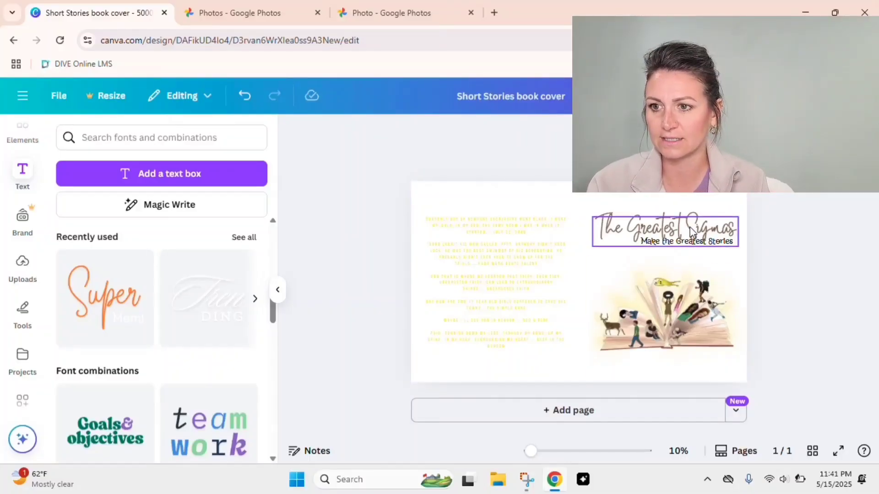
scroll(691, 231, up, 5)
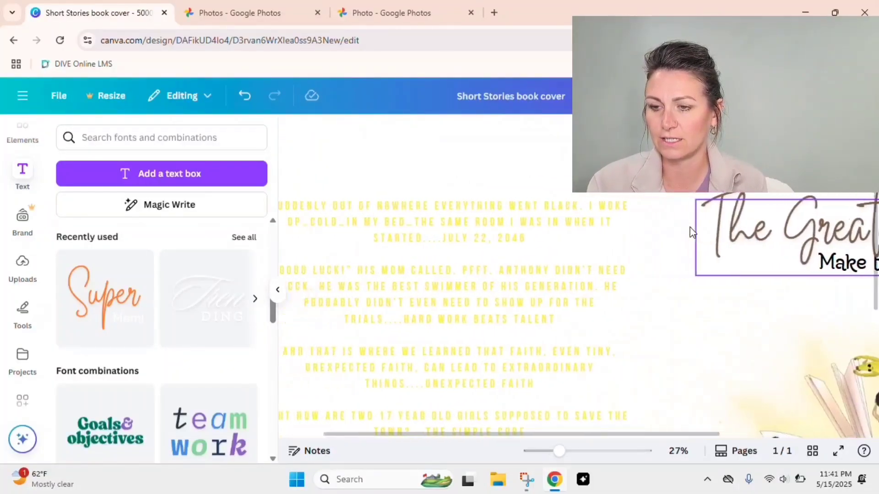
scroll(692, 231, right, 5)
scroll(692, 231, down, 5)
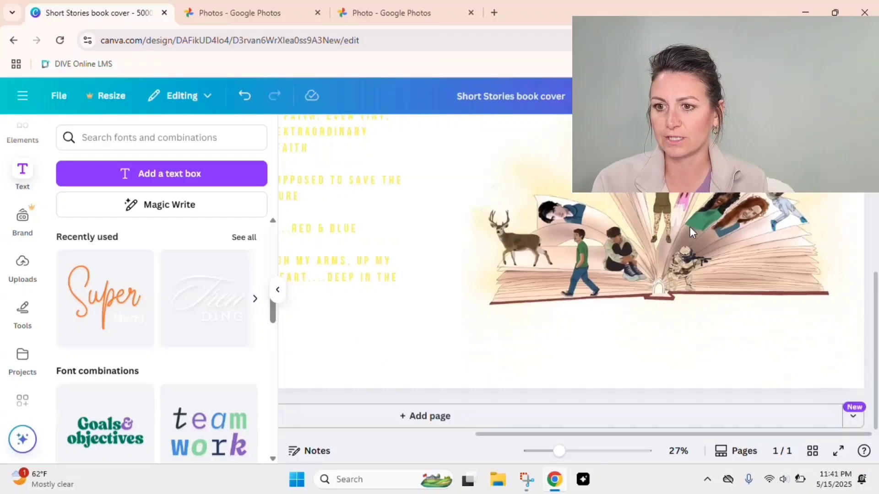
scroll(738, 363, down, 4)
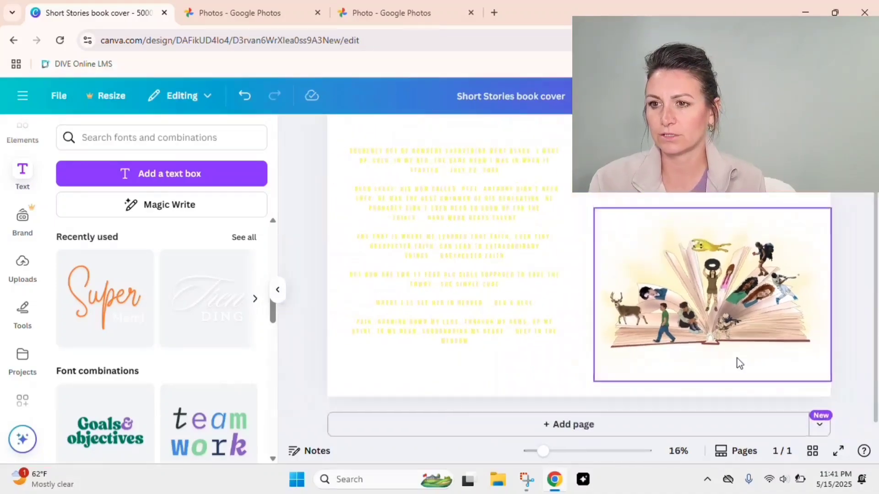
- Add another copy of the "Super Mom!" font combination, place it below the book illustration and delete its "Super" heading
scroll(738, 362, down, 2)
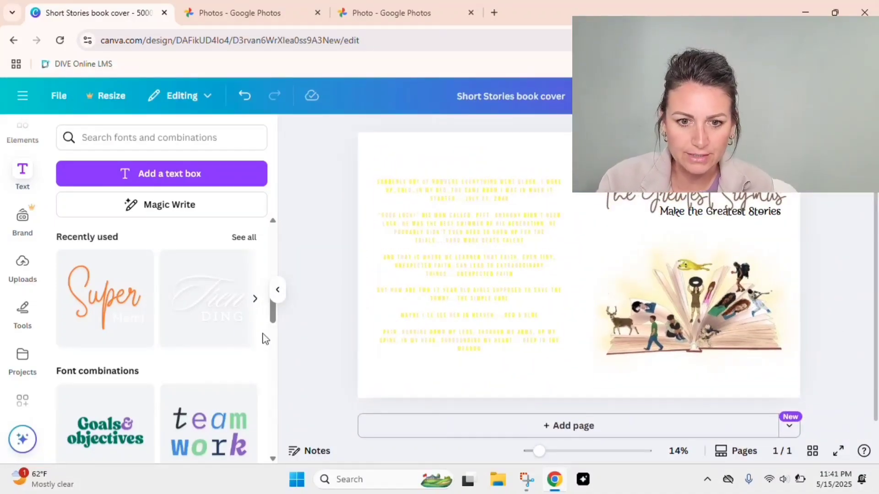
scroll(173, 339, down, 6)
scroll(173, 339, up, 8)
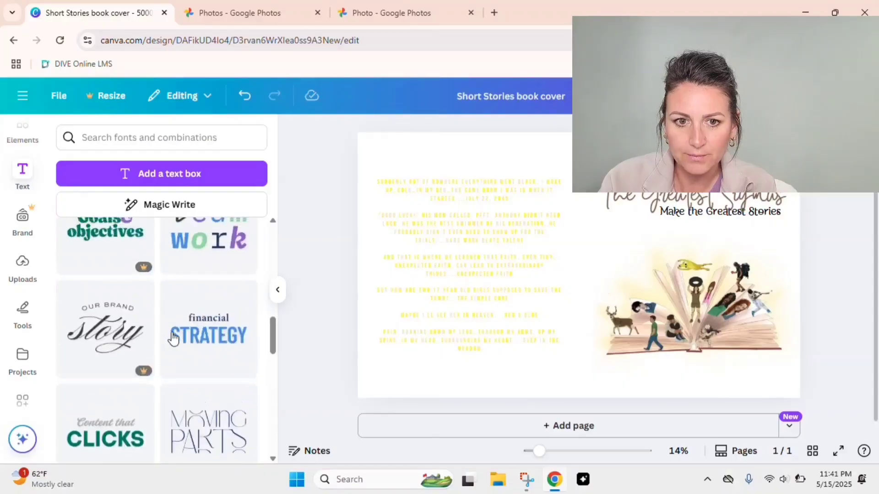
click(103, 380)
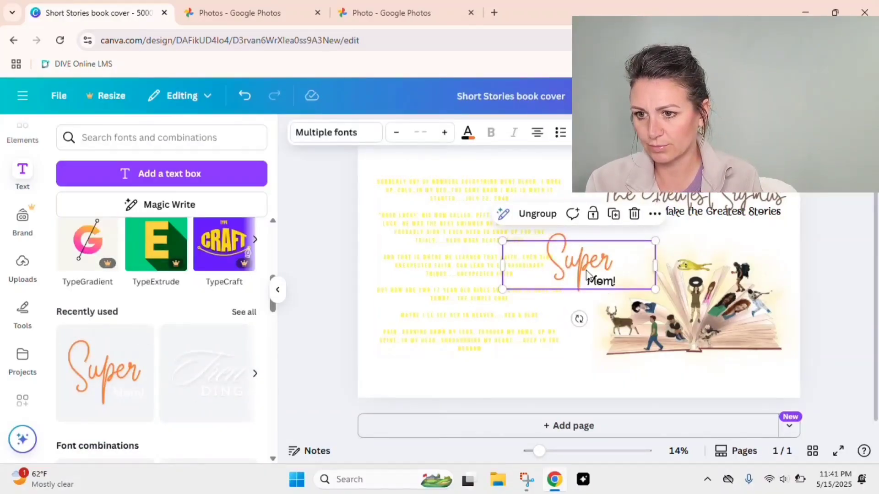
drag(579, 271, 703, 380)
click(702, 380)
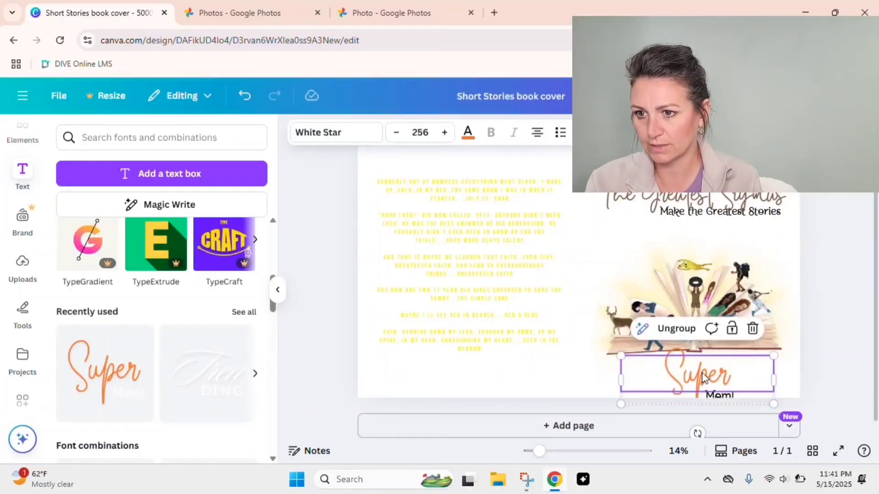
click(753, 328)
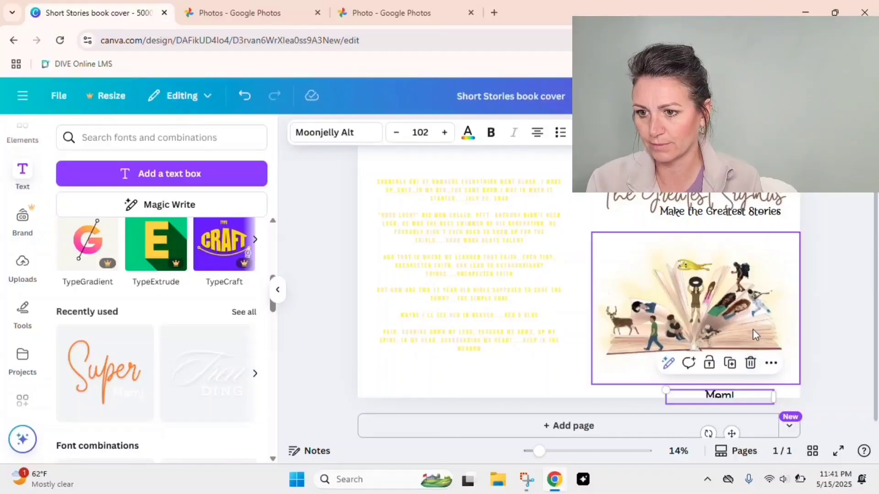
- Move the remaining "Mom!" text just below the illustration, replace it with "Written by Challenge B" and widen its box to fit one line
click(722, 396)
drag(722, 397, 707, 371)
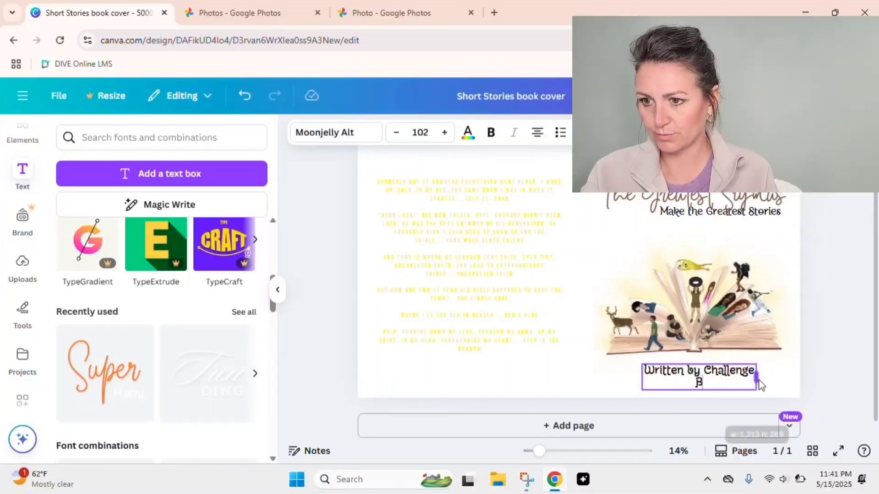
drag(760, 384, 773, 380)
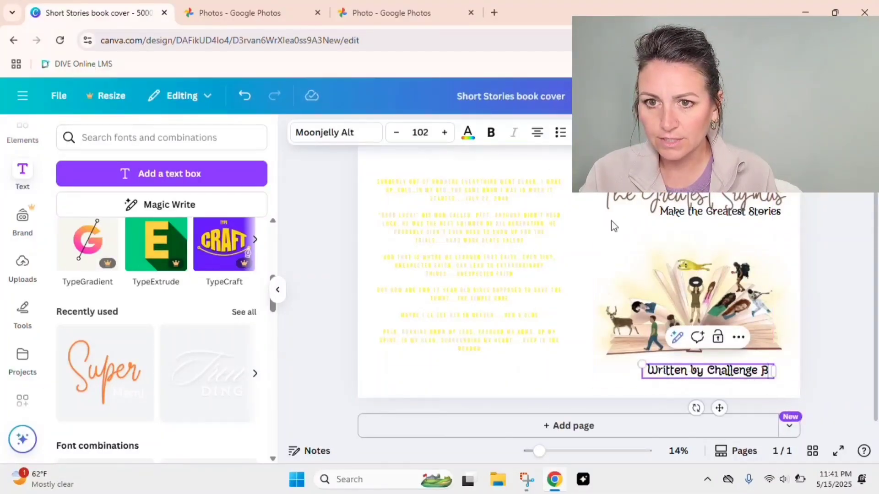
- Set the "Written by Challenge B" text to font size 90 and center it under the book illustration
click(430, 131)
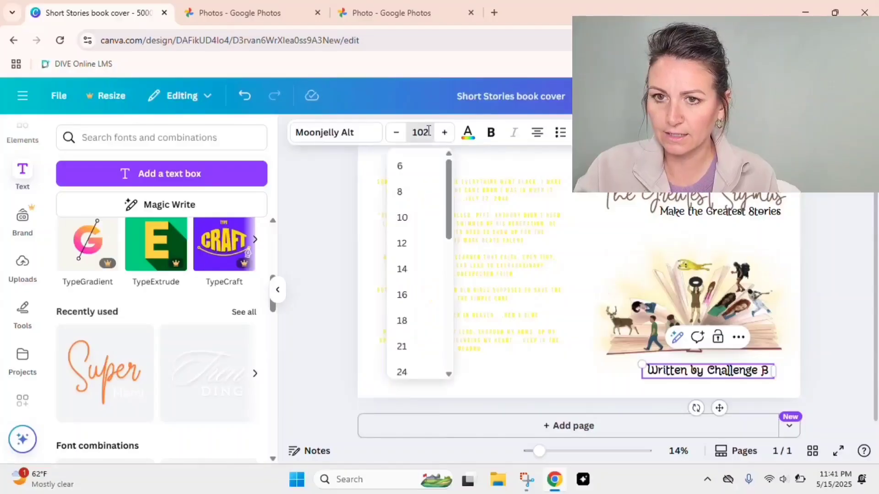
text(90)
click(477, 156)
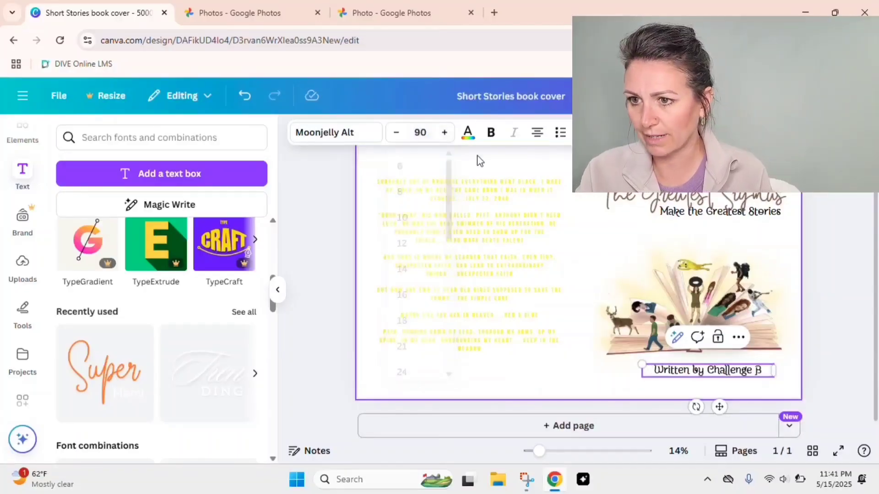
click(729, 372)
drag(729, 372, 710, 372)
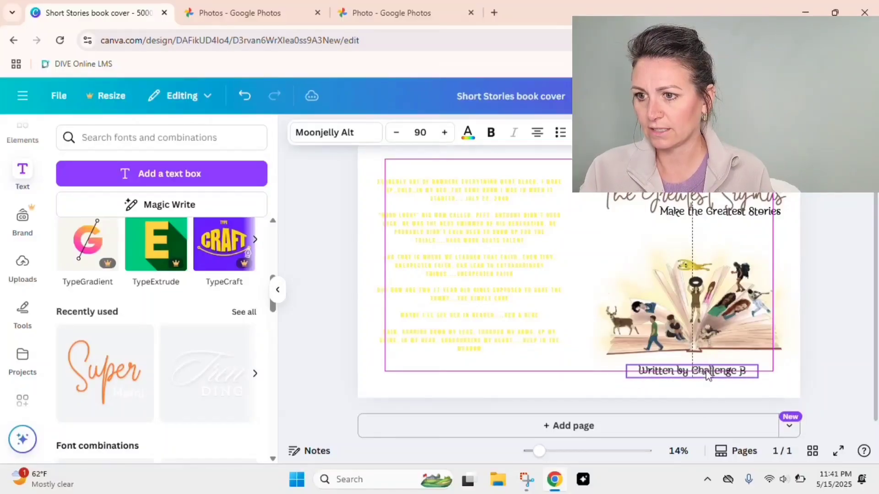
click(831, 349)
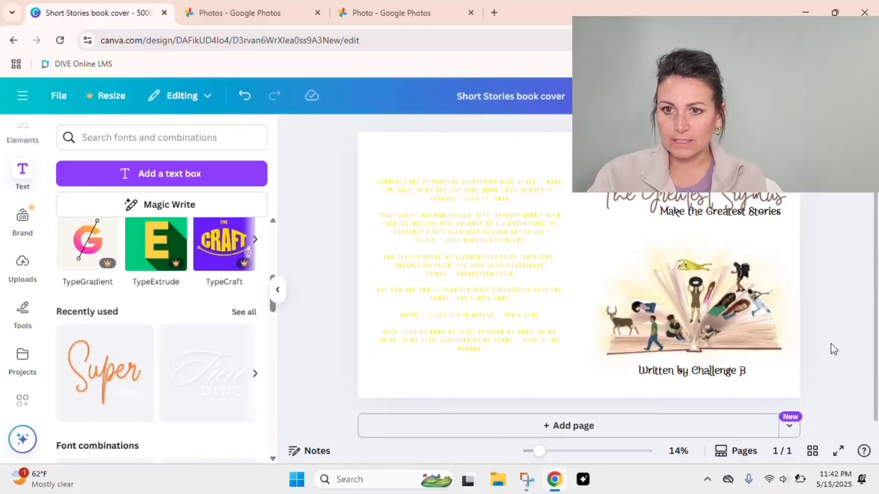
- Recolor the back-cover quotes with the document's brown #7b604a and browse the font choices for that text block
click(403, 194)
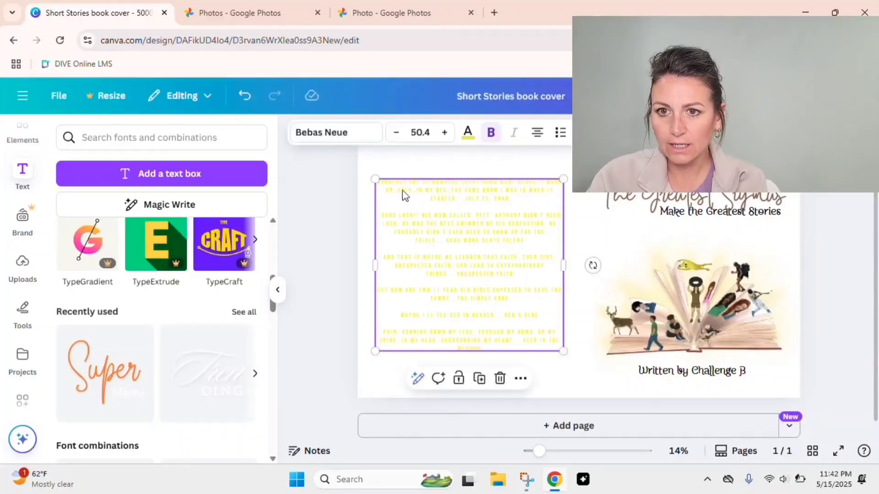
click(467, 132)
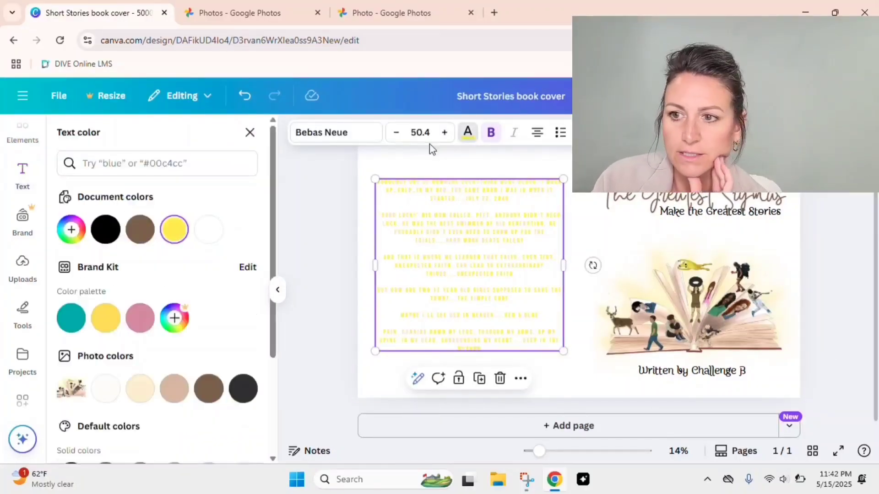
click(140, 230)
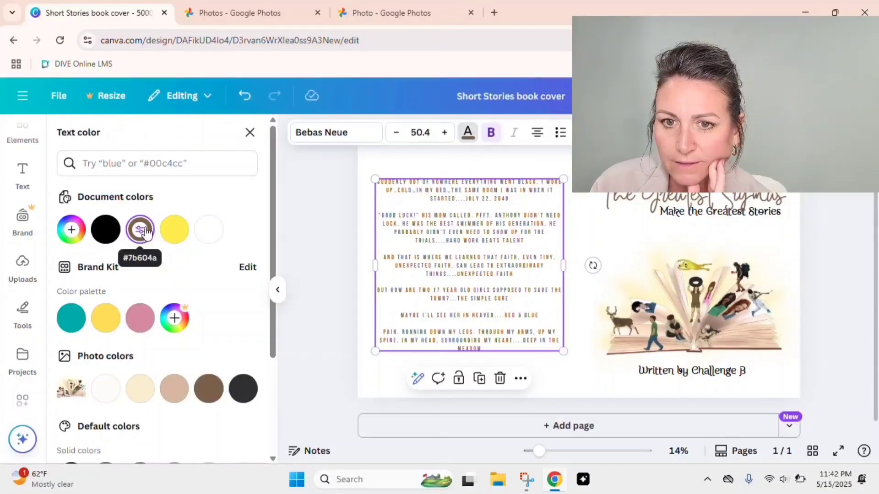
key(Escape)
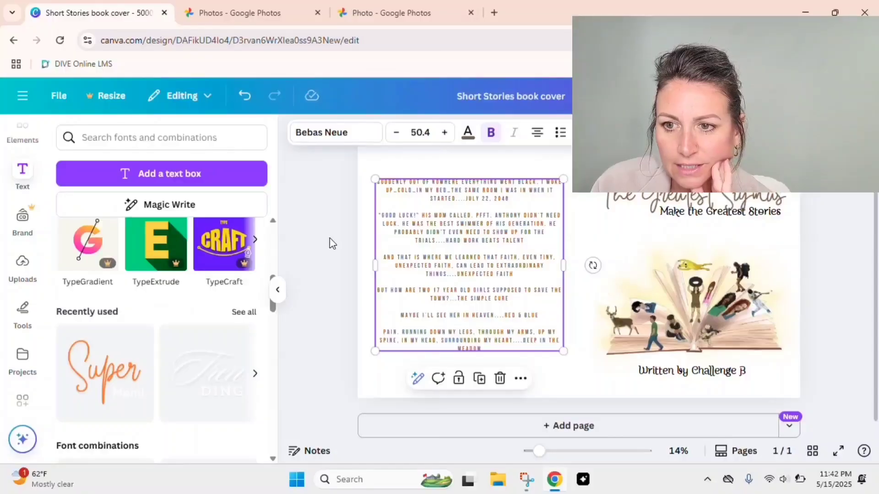
click(310, 243)
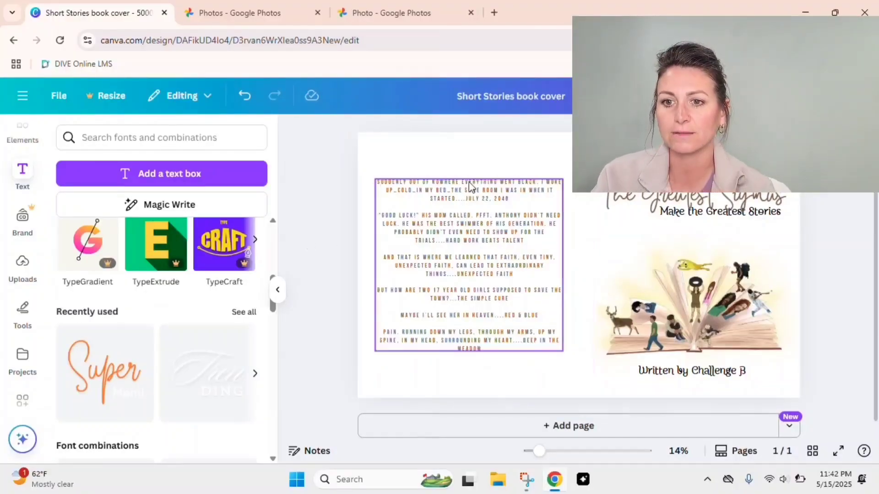
click(492, 301)
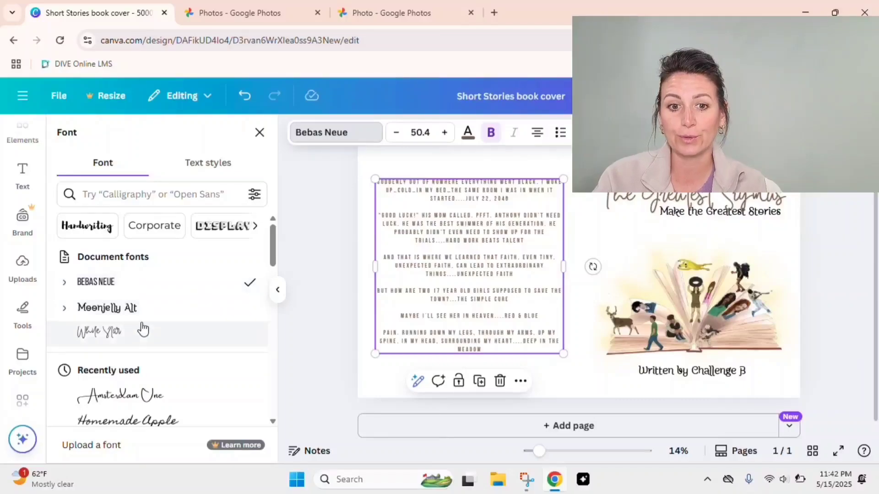
scroll(141, 329, down, 1)
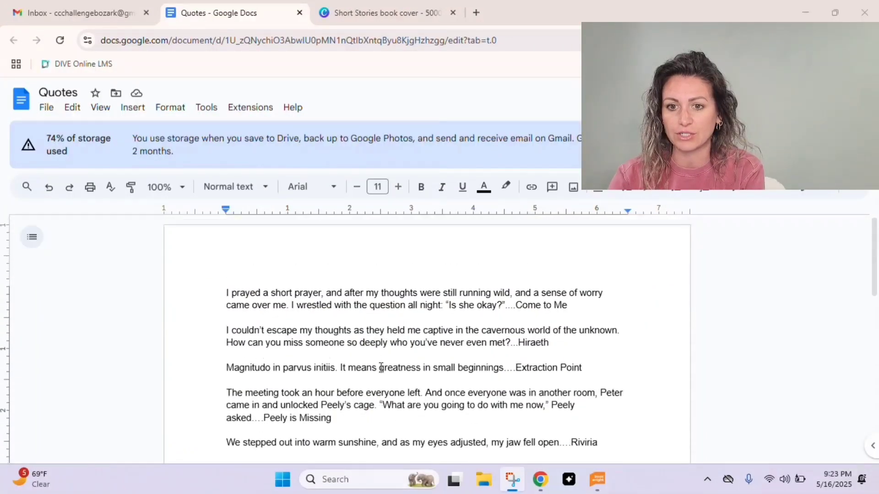
- Review the quotes in the Google Docs "Quotes" document, highlighting the story title "Come to Me" after the first quote
scroll(380, 368, down, 3)
scroll(381, 368, up, 3)
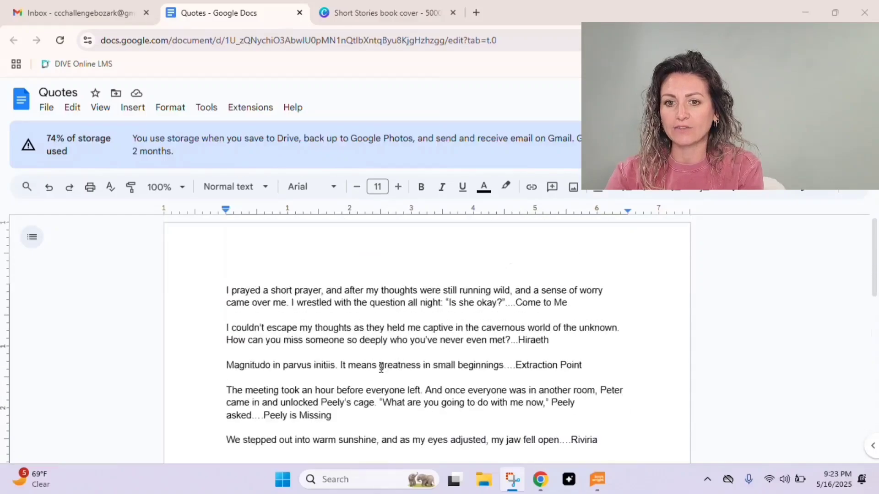
click(505, 305)
drag(505, 306, 585, 314)
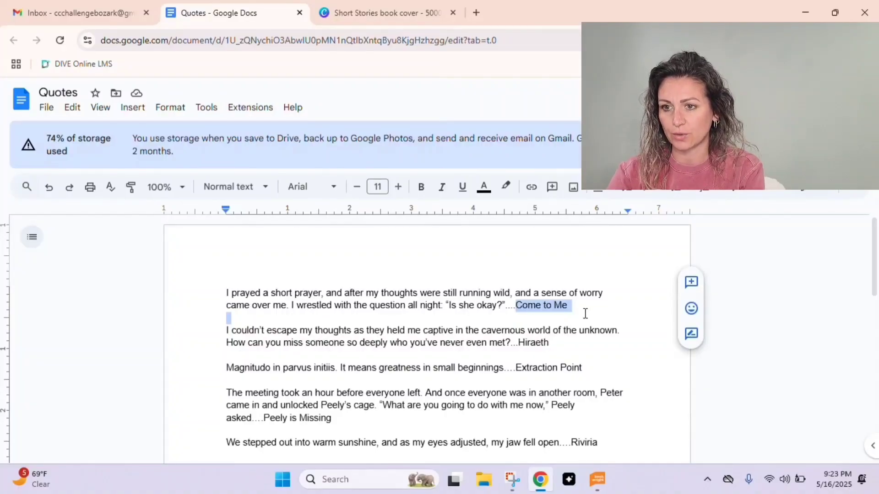
scroll(585, 314, down, 1)
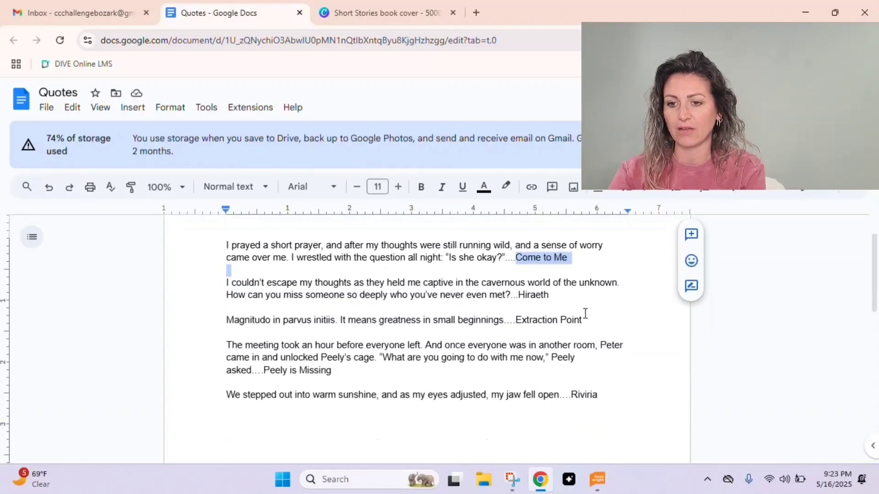
scroll(585, 313, up, 1)
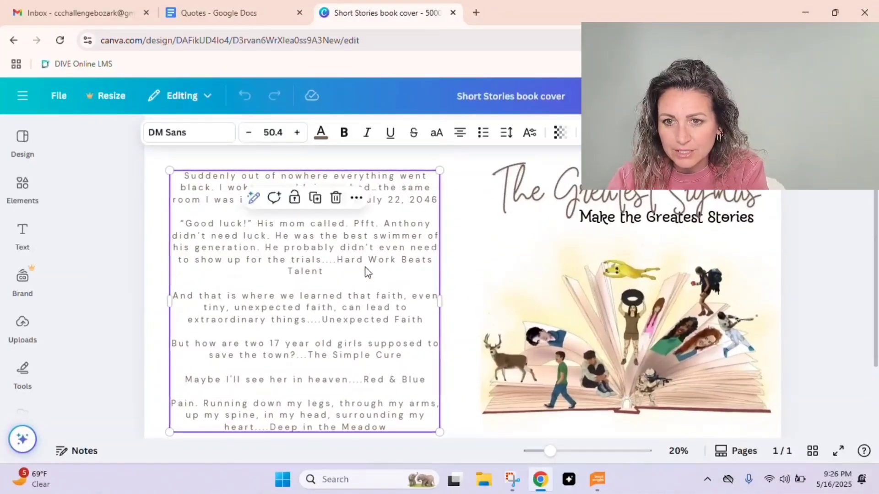
- Switch to the "Quotes" document in Google Docs and copy all quotes from "Come to Me" through "Riviria"
click(255, 10)
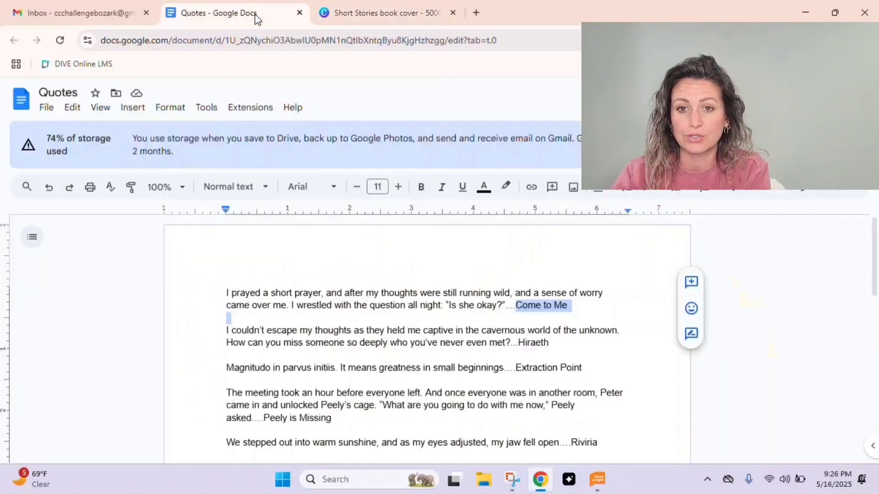
click(232, 292)
drag(232, 292, 593, 438)
key(ctrl+c)
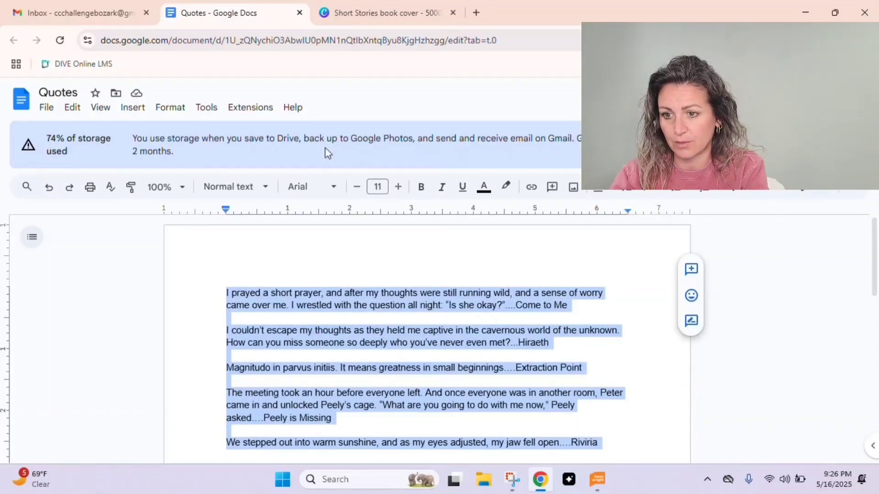
- Return to the Canva cover, replace the entire back-cover quote text with the copied quotes and check how they fit on the page
click(348, 13)
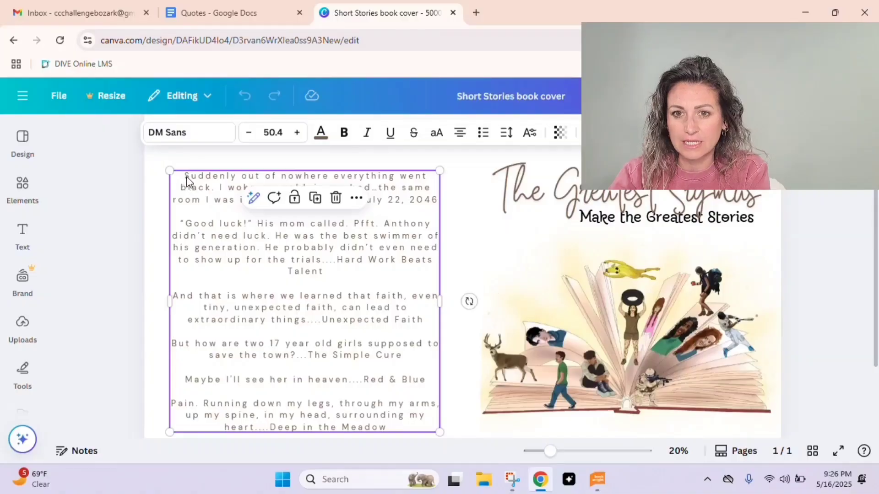
click(186, 177)
key(ctrl+a)
key(ctrl+v)
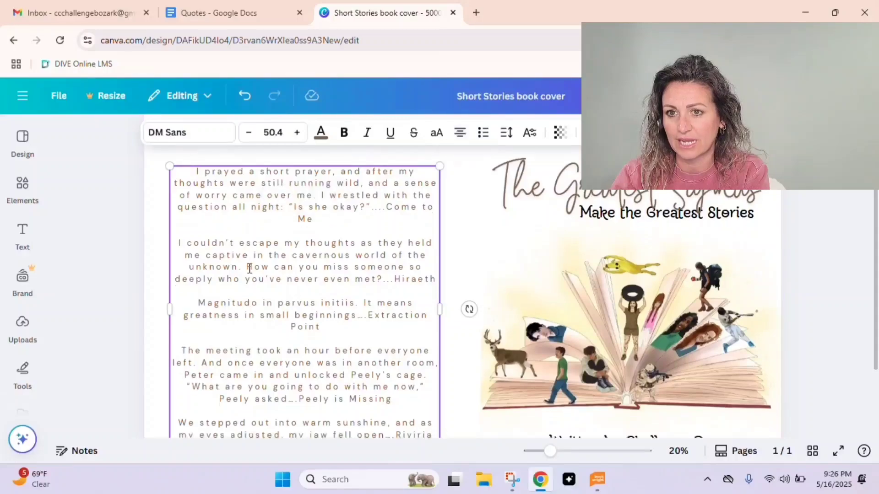
scroll(249, 268, down, 2)
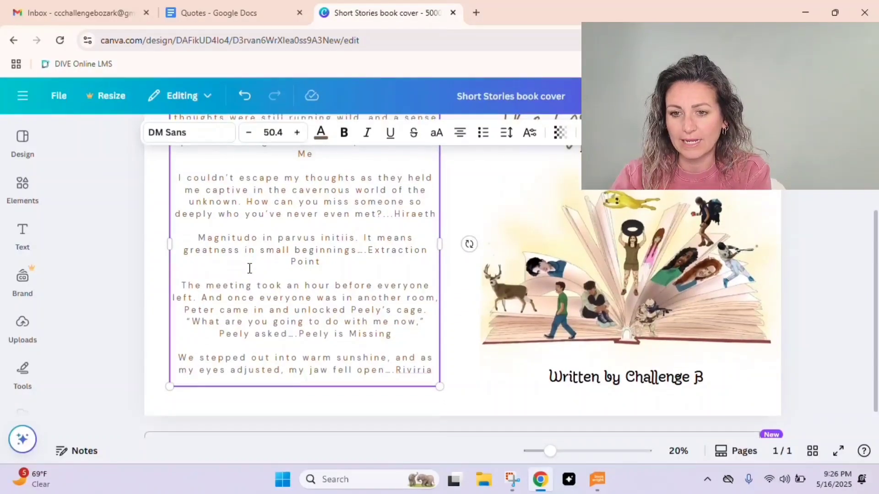
scroll(249, 268, up, 3)
scroll(249, 269, down, 2)
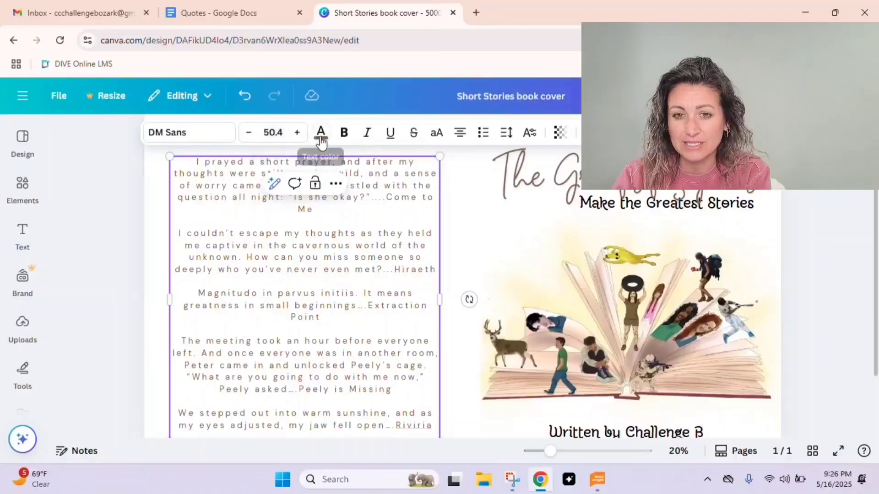
click(122, 228)
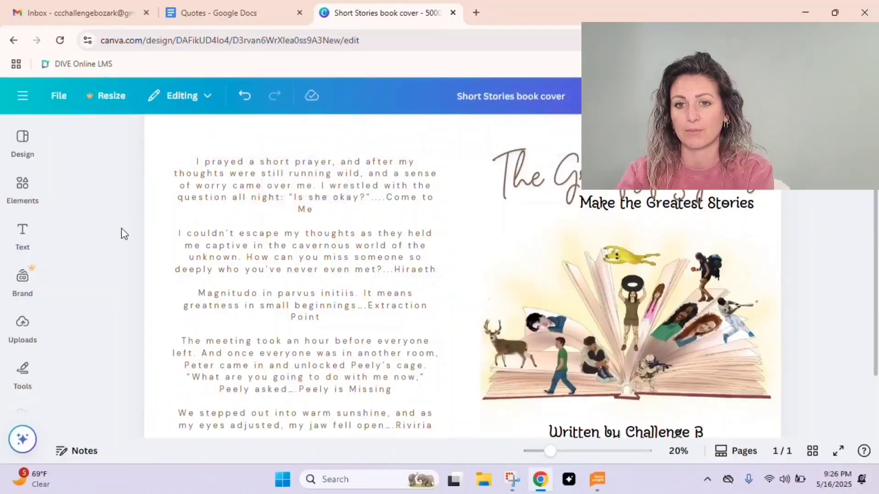
scroll(328, 298, down, 2)
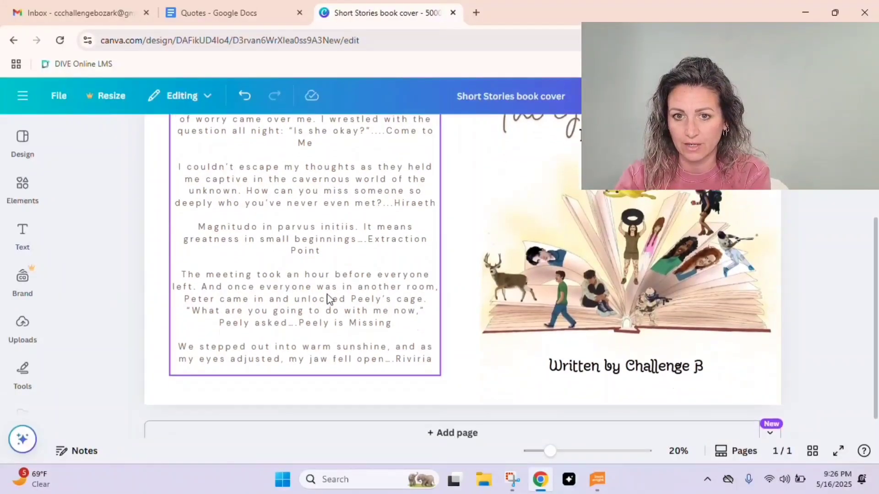